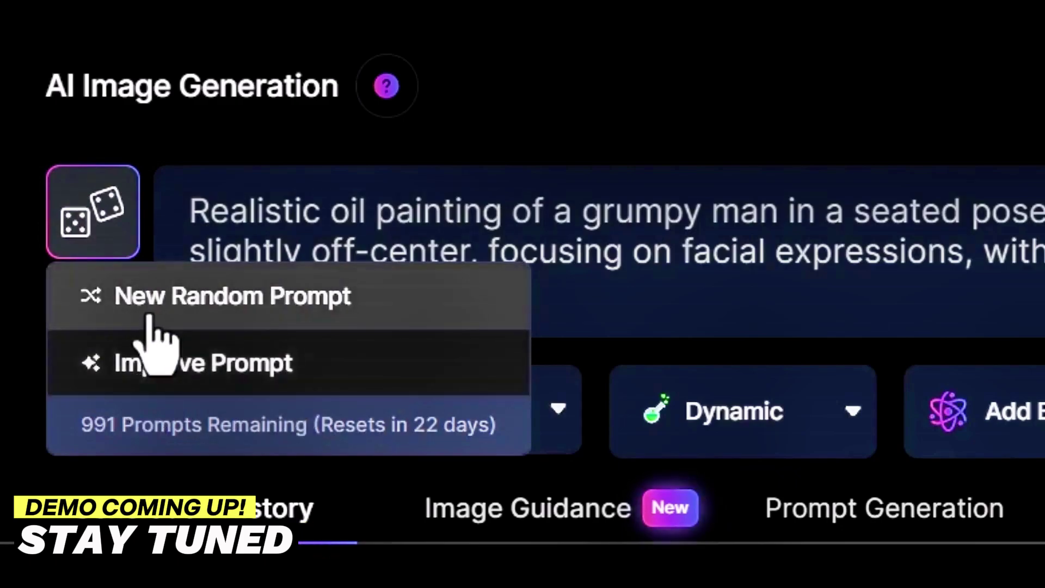
Step: Expand the grumpy-man oil painting prompt with Improve Prompt and generate two portraits from it
{"action": "left_click", "coordinate": [226, 364]}
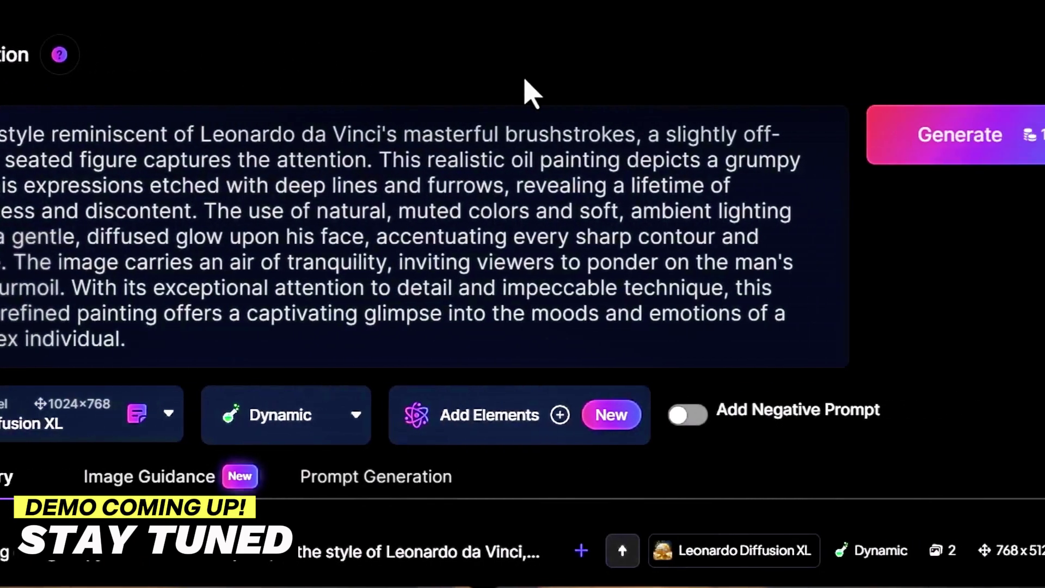
{"action": "left_click", "coordinate": [980, 168]}
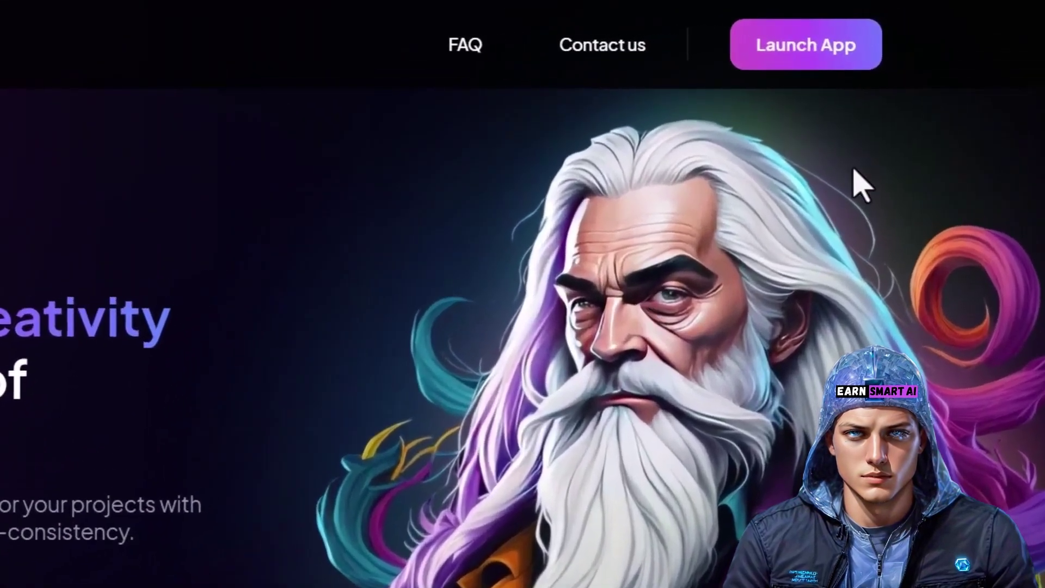
Step: Launch the app, open the Community Feed, and browse to the Neon light art moonlit-sea image
{"action": "left_click", "coordinate": [830, 56]}
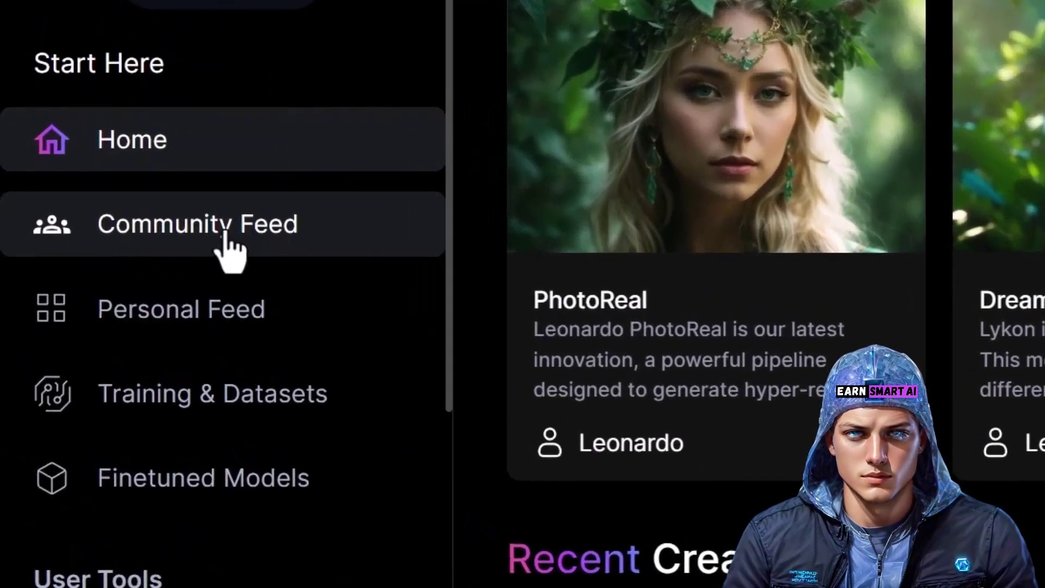
{"action": "left_click", "coordinate": [229, 250]}
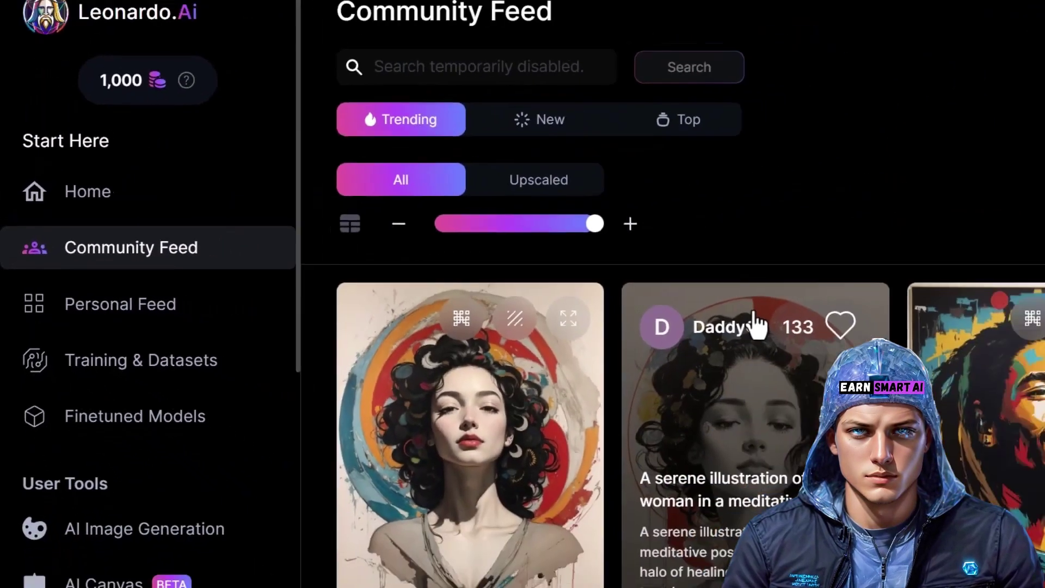
{"action": "scroll", "coordinate": [757, 325], "scroll_direction": "down", "scroll_amount": 5}
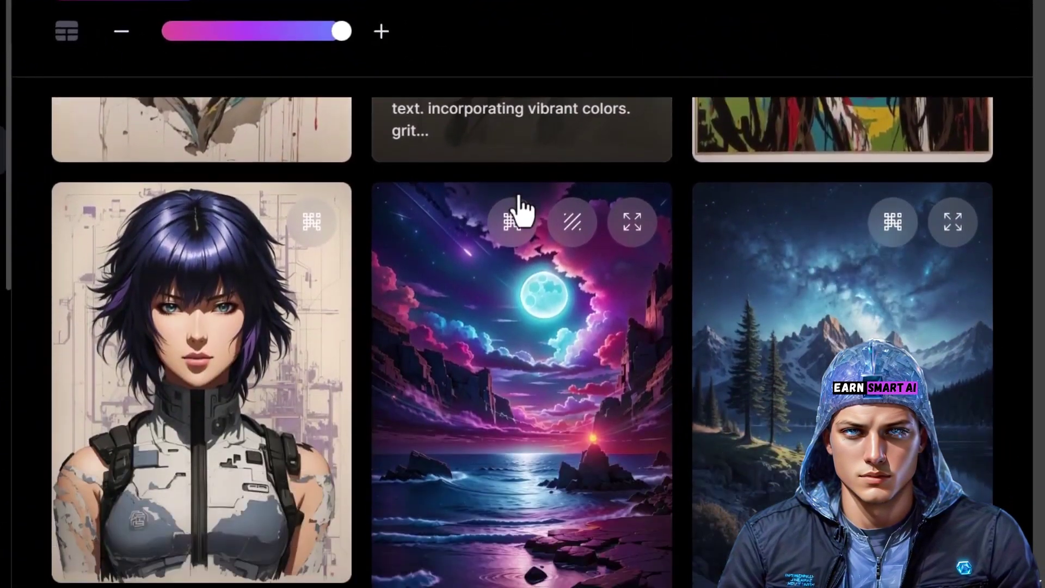
{"action": "scroll", "coordinate": [523, 210], "scroll_direction": "down", "scroll_amount": 8}
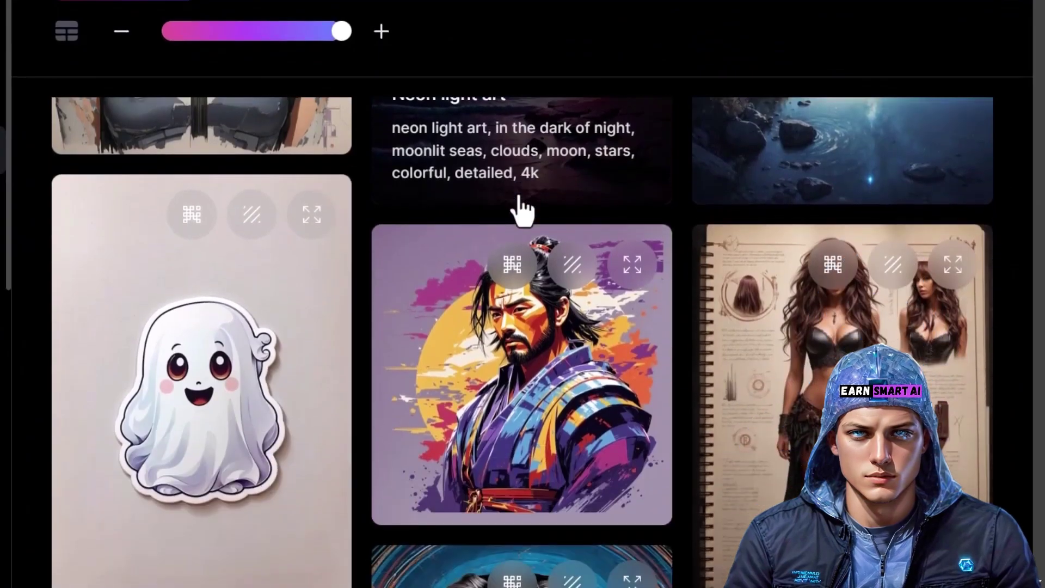
{"action": "scroll", "coordinate": [520, 198], "scroll_direction": "down", "scroll_amount": 8}
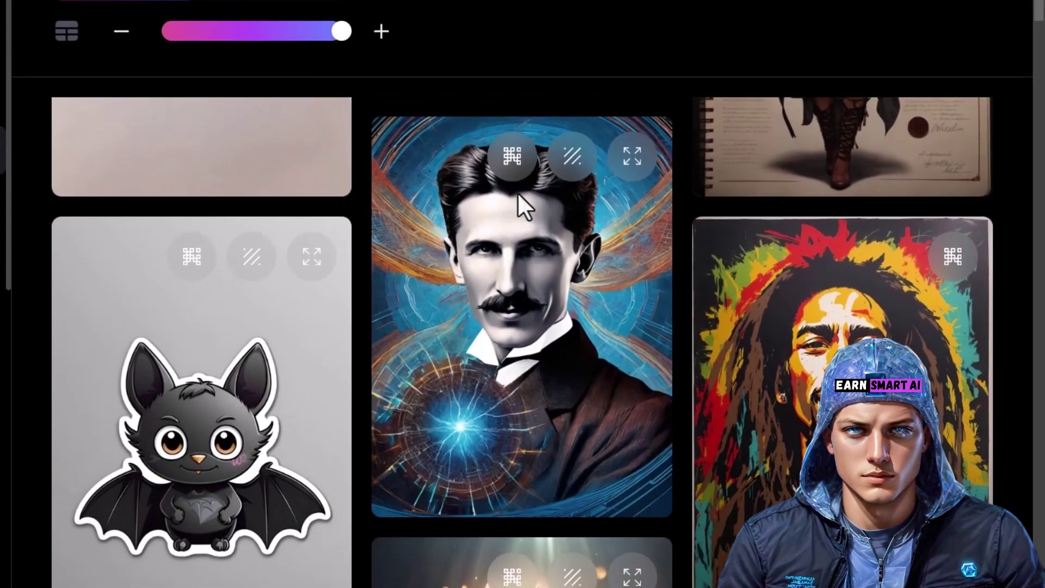
{"action": "scroll", "coordinate": [518, 196], "scroll_direction": "down", "scroll_amount": 6}
{"action": "scroll", "coordinate": [520, 210], "scroll_direction": "up", "scroll_amount": 5}
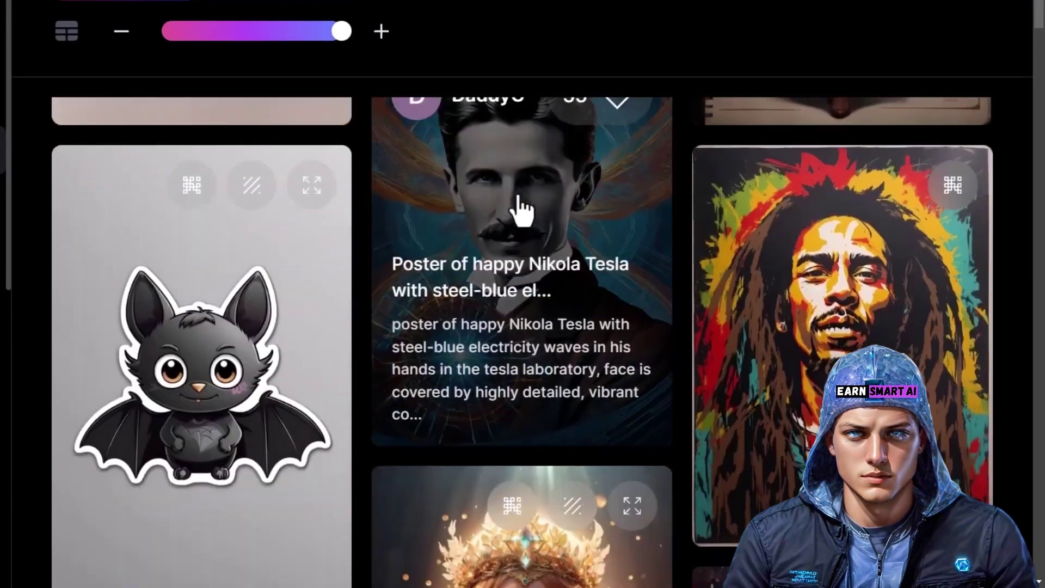
{"action": "scroll", "coordinate": [498, 285], "scroll_direction": "up", "scroll_amount": 10}
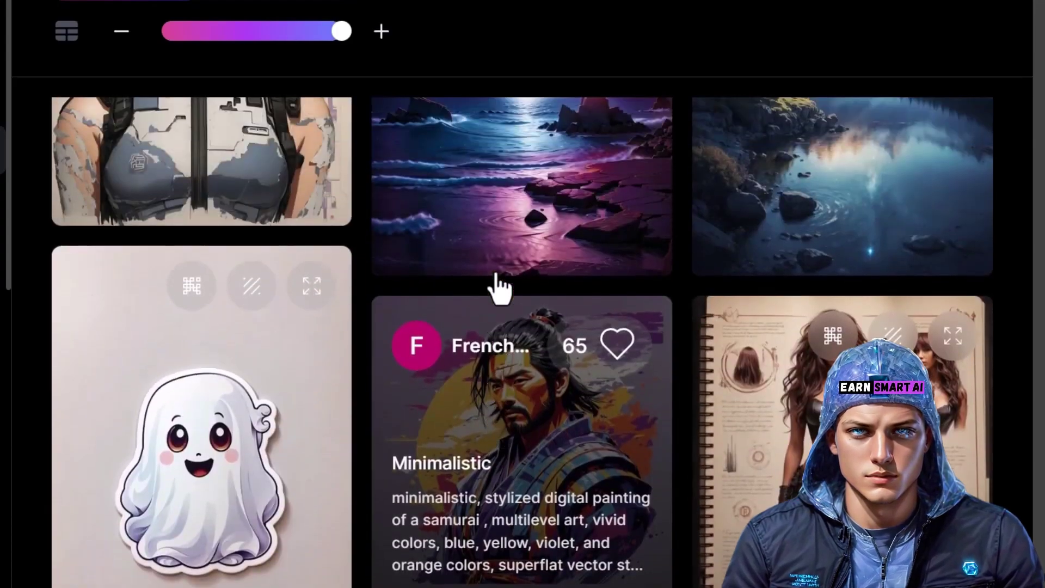
{"action": "scroll", "coordinate": [500, 287], "scroll_direction": "up", "scroll_amount": 5}
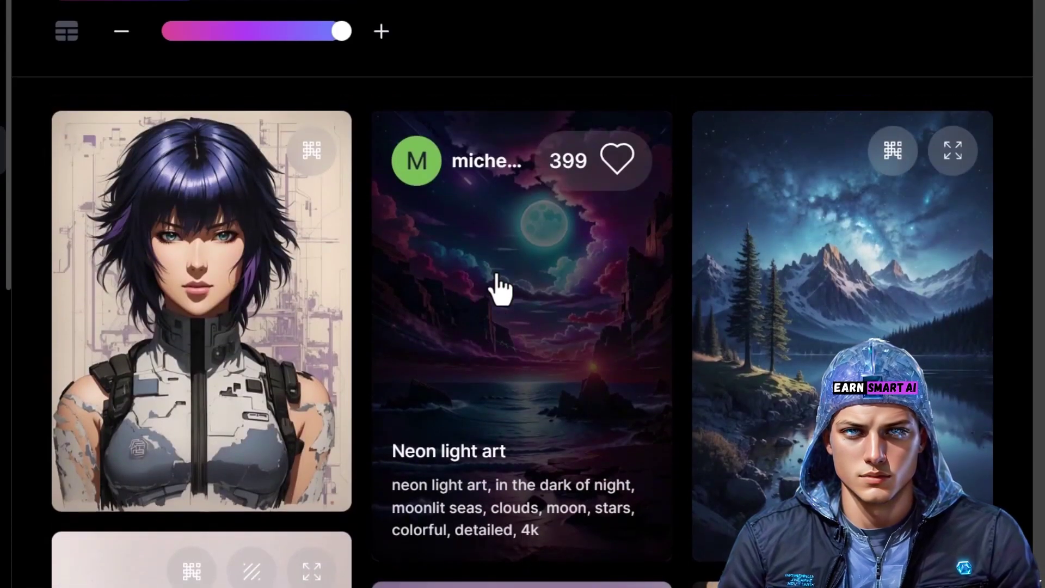
Step: Open the Neon light art image, copy its prompt, and review settings like 512 × 768, Alchemy, Dynamic
{"action": "left_click", "coordinate": [517, 299]}
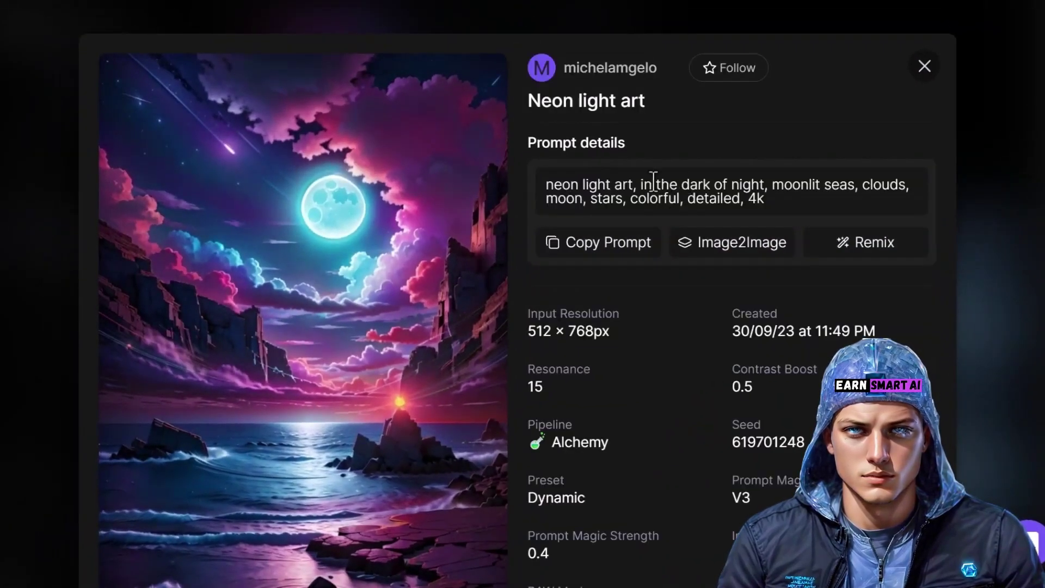
{"action": "left_click_drag", "start_coordinate": [545, 187], "coordinate": [805, 215]}
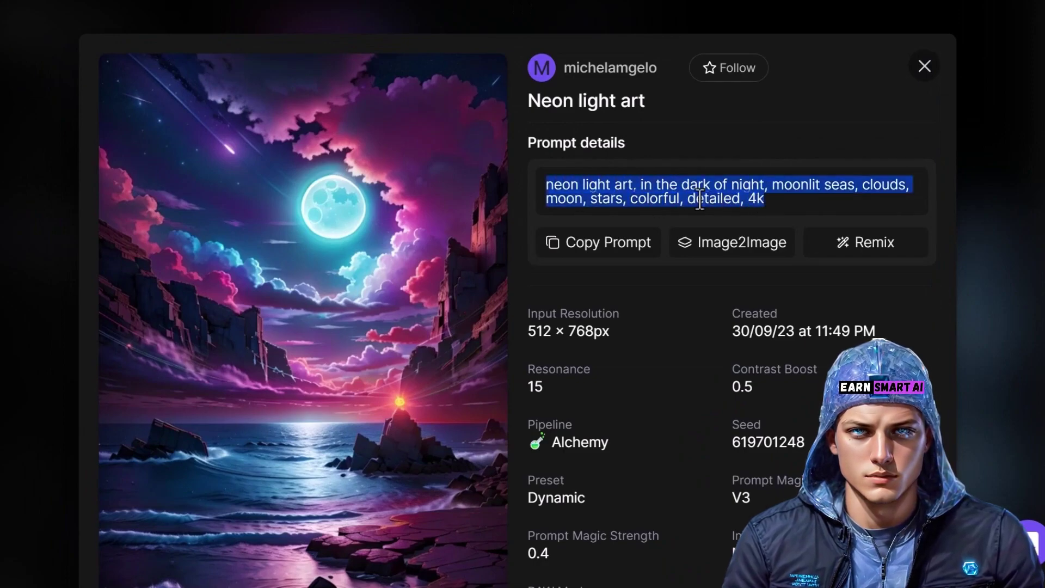
{"action": "left_click", "coordinate": [478, 152]}
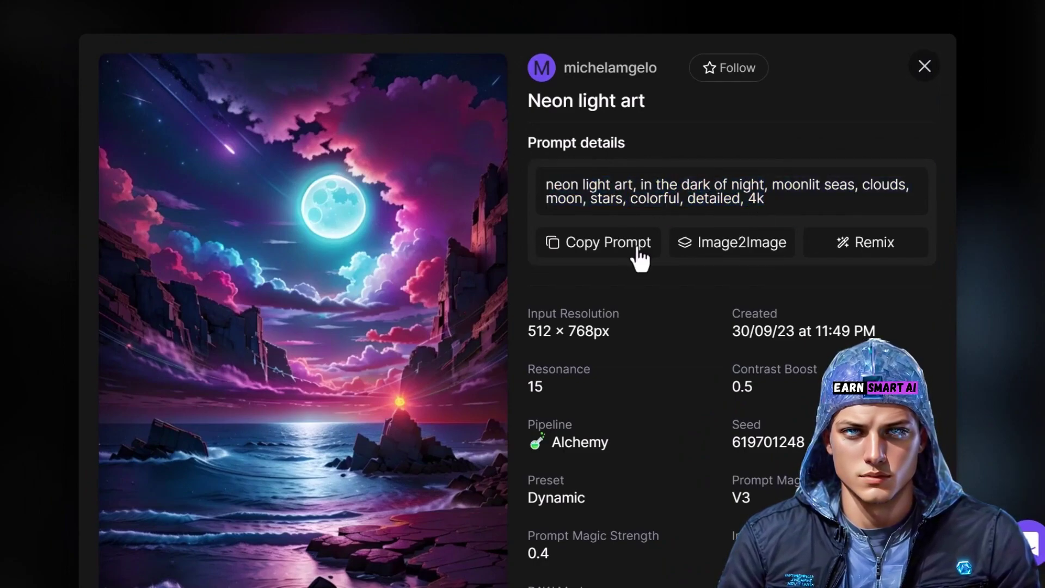
{"action": "scroll", "coordinate": [629, 329], "scroll_direction": "down", "scroll_amount": 3}
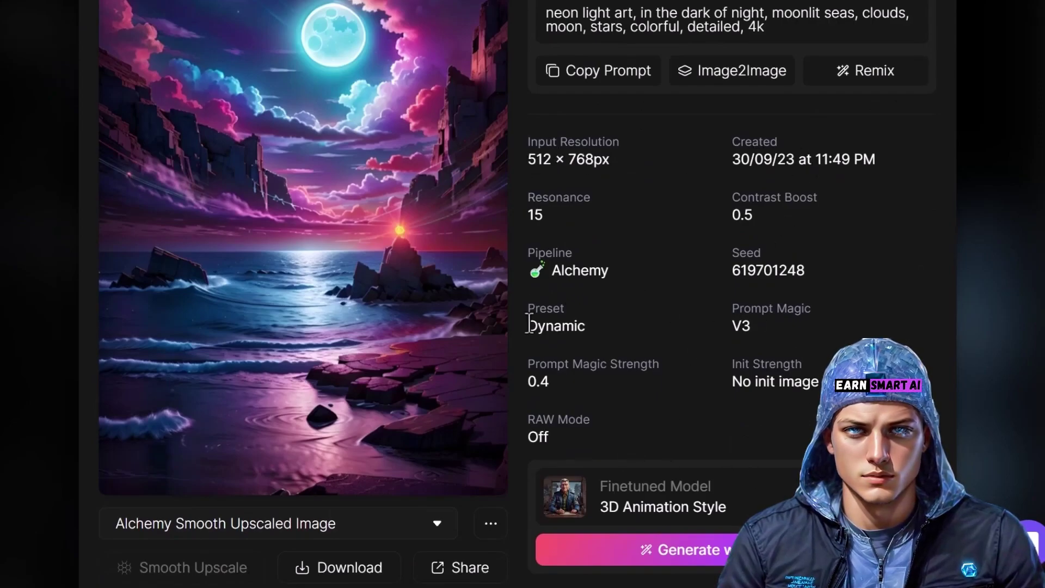
{"action": "scroll", "coordinate": [664, 346], "scroll_direction": "down", "scroll_amount": 2}
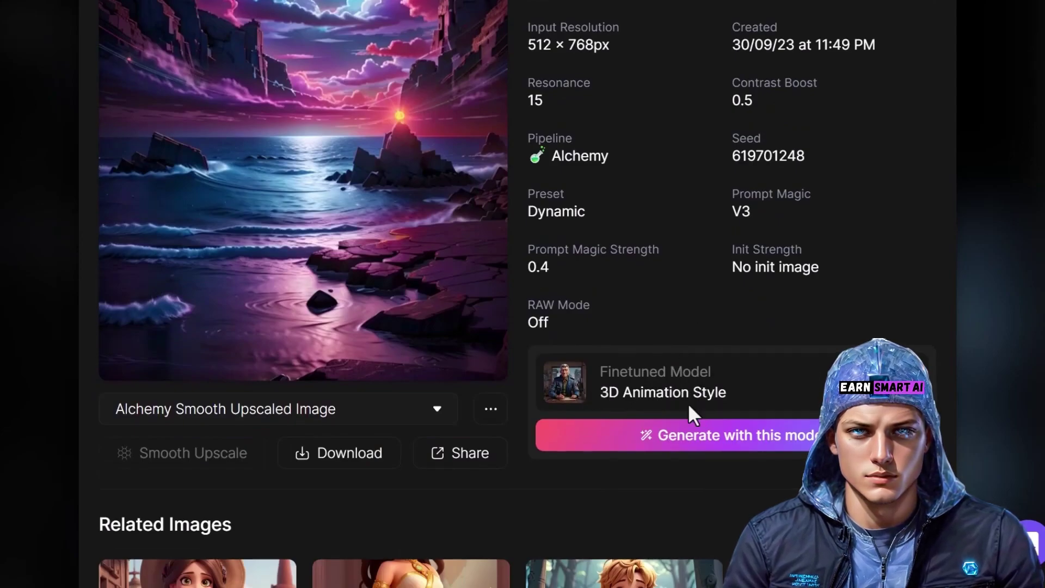
{"action": "scroll", "coordinate": [687, 406], "scroll_direction": "up", "scroll_amount": 4}
{"action": "scroll", "coordinate": [680, 405], "scroll_direction": "up", "scroll_amount": 1}
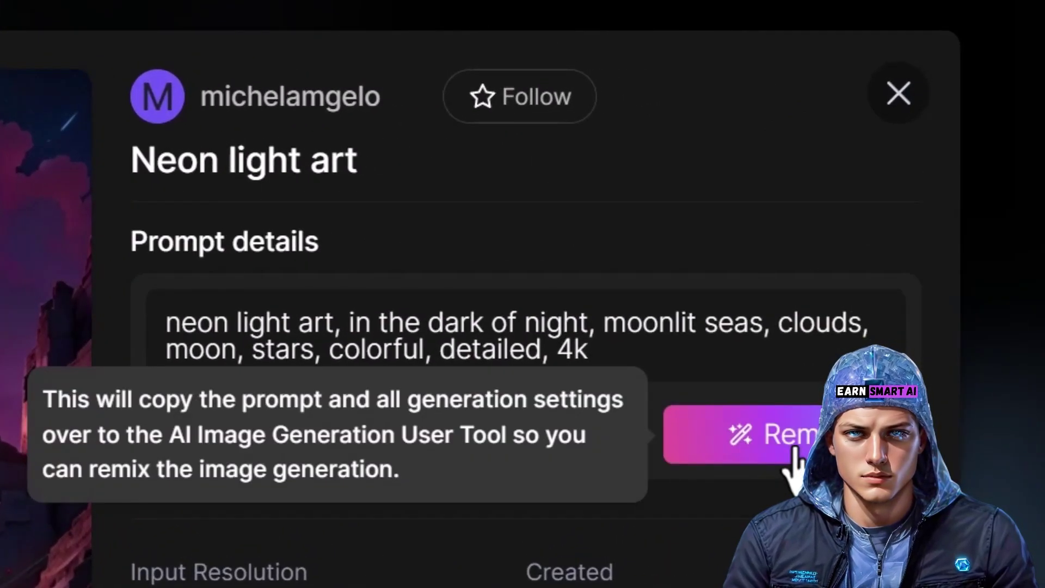
Step: Remix the Neon light art image, insert 'wolf howling, ' before 'moonlit', and generate
{"action": "left_click", "coordinate": [793, 454]}
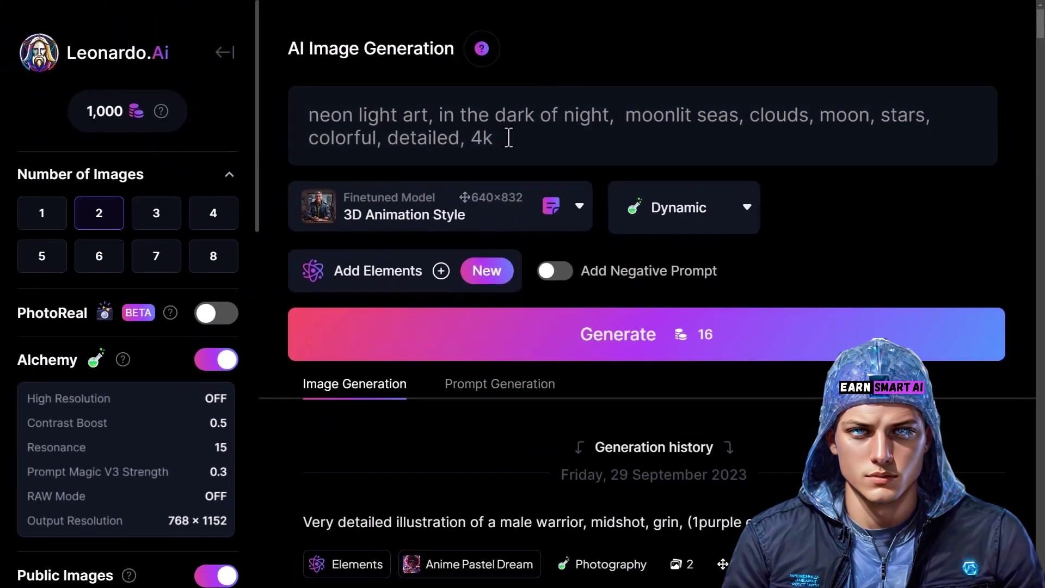
{"action": "left_click", "coordinate": [476, 140]}
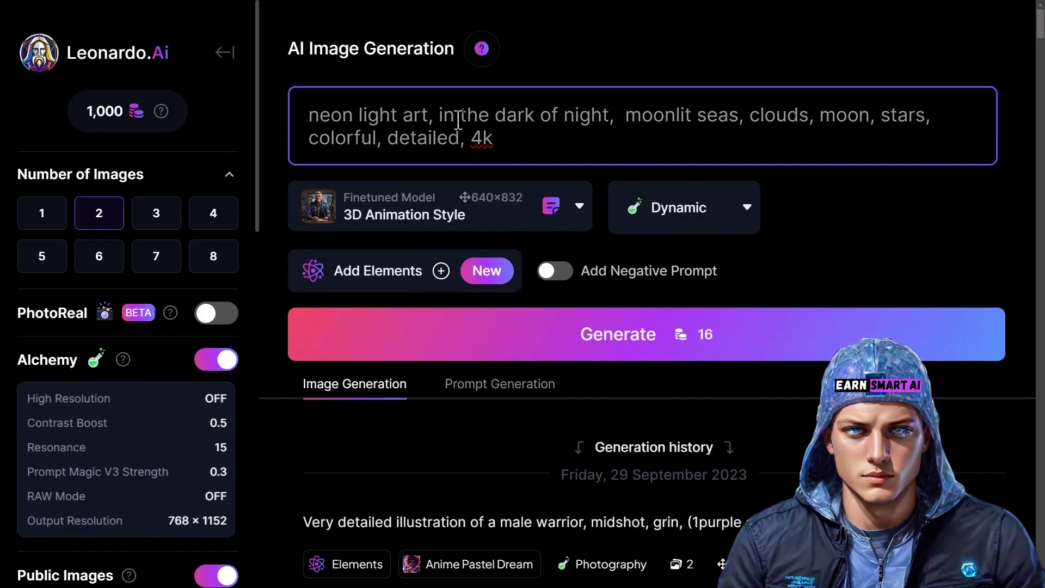
{"action": "left_click", "coordinate": [626, 117]}
{"action": "type", "text": "wolf howling,"}
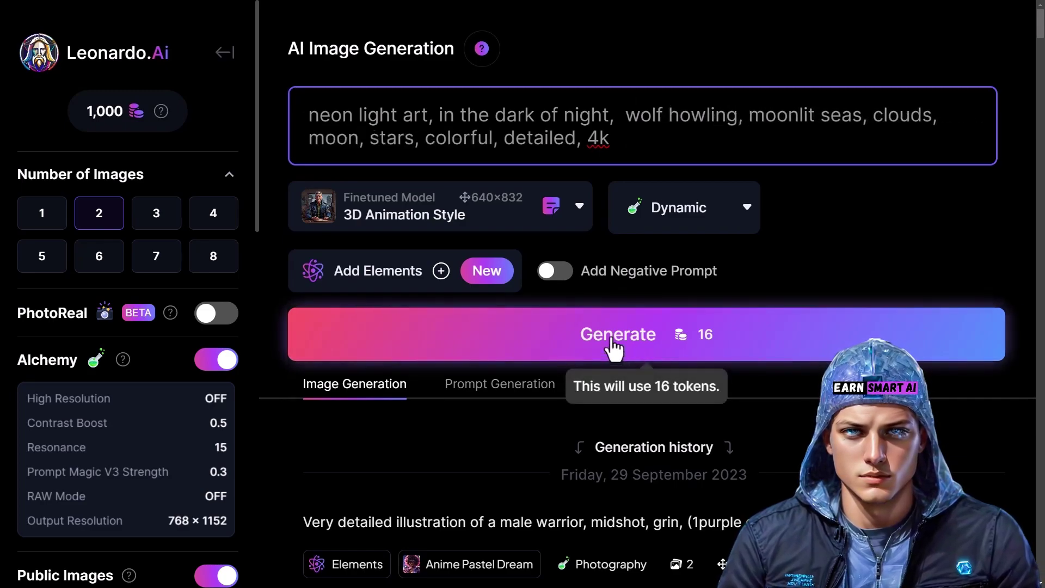
{"action": "left_click", "coordinate": [627, 354]}
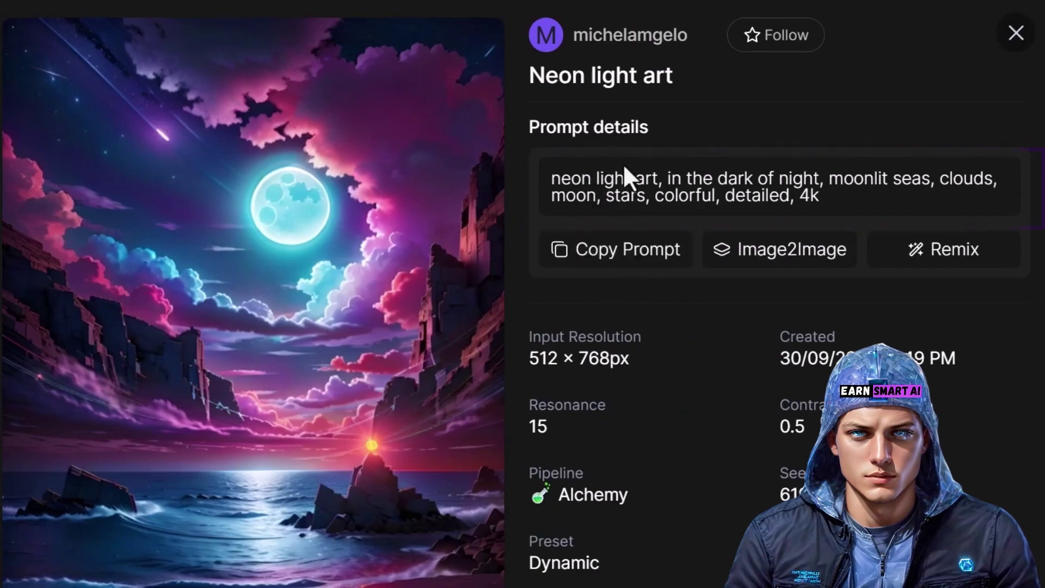
{"action": "scroll", "coordinate": [625, 175], "scroll_direction": "down", "scroll_amount": 10}
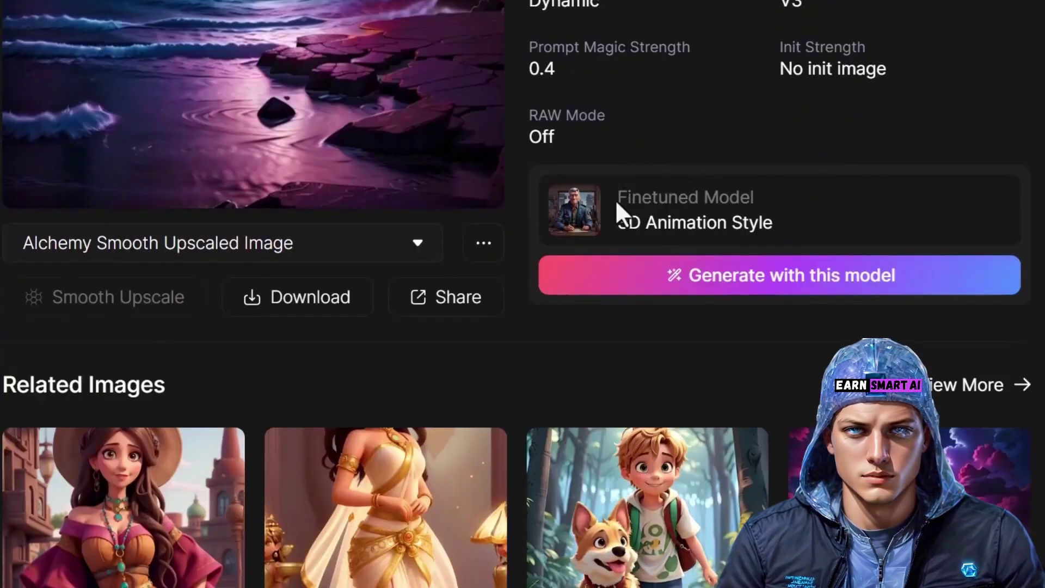
{"action": "scroll", "coordinate": [627, 286], "scroll_direction": "up", "scroll_amount": 8}
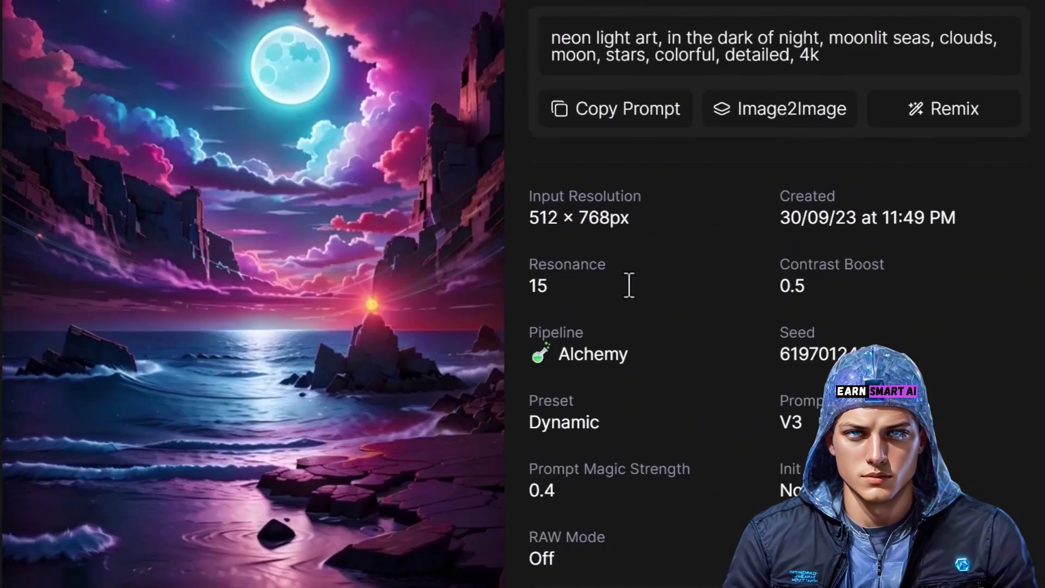
{"action": "scroll", "coordinate": [186, 194], "scroll_direction": "down", "scroll_amount": 6}
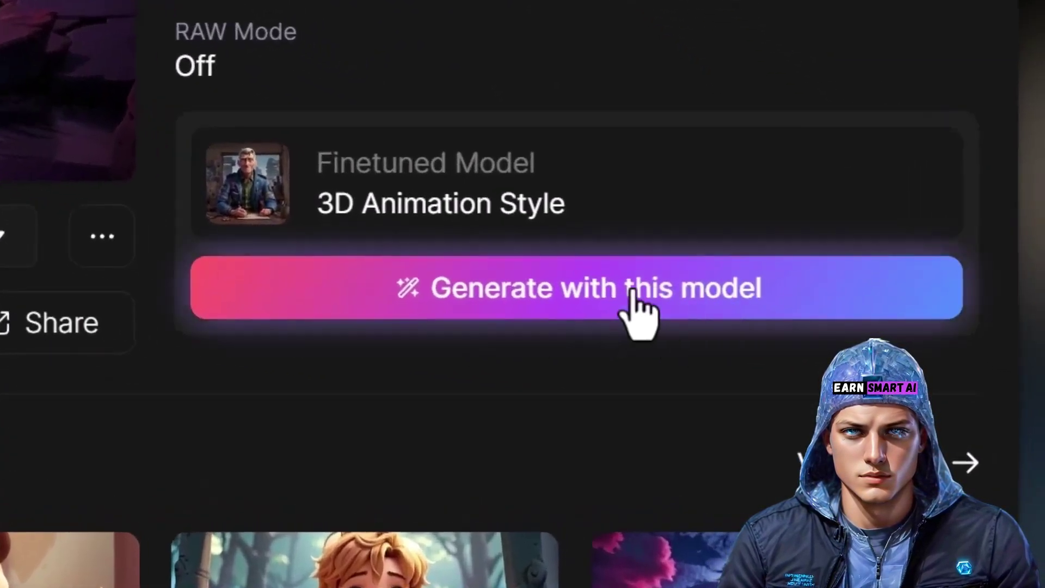
Step: Generate 'midnight moon over the pyramids in egypt' with 3D Animation Style and enlarge the left result
{"action": "left_click", "coordinate": [631, 292]}
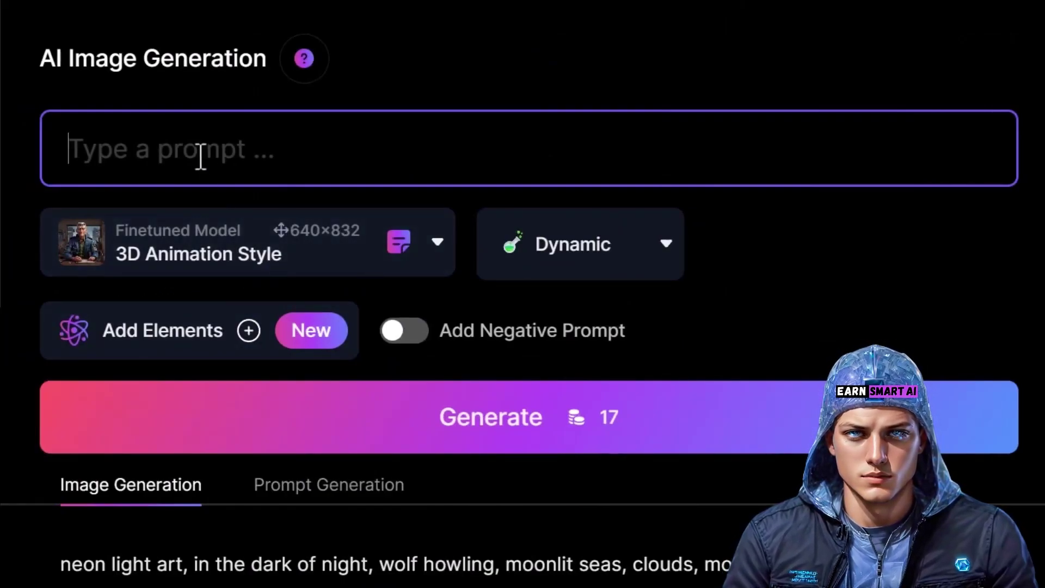
{"action": "type", "text": "midnight moon over the pyramids in egypt"}
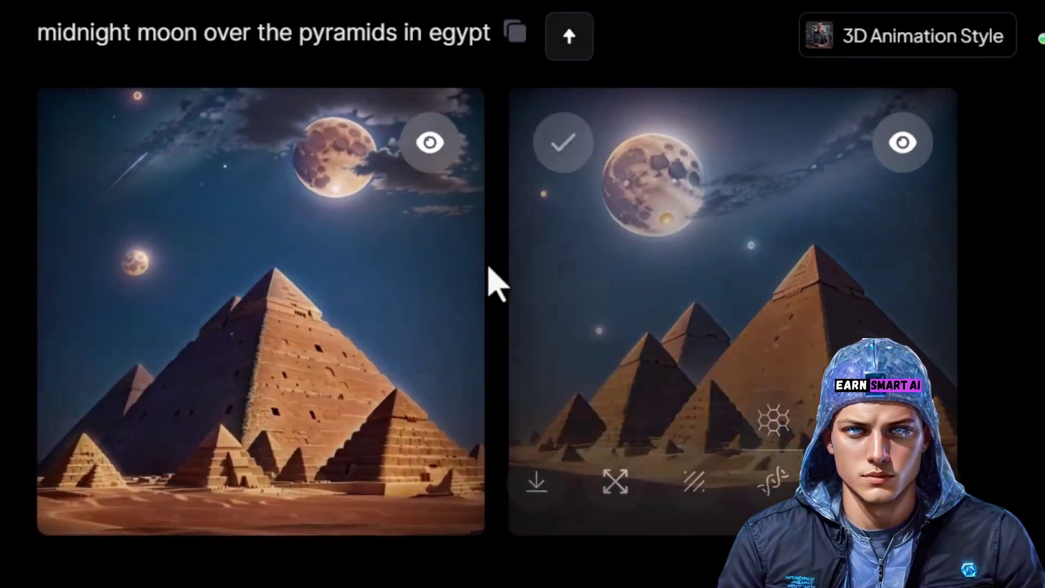
{"action": "left_click", "coordinate": [430, 143]}
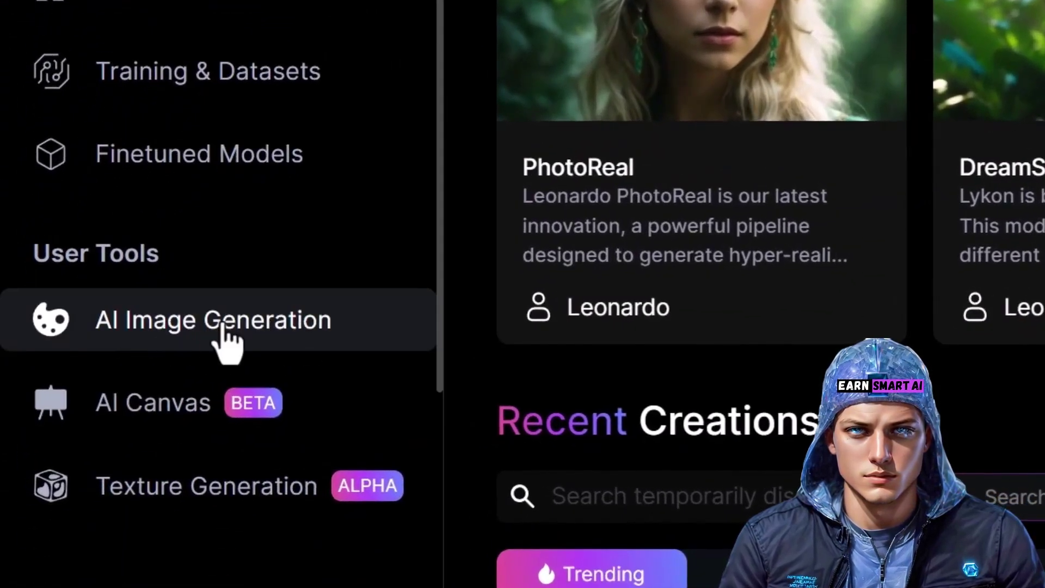
Step: Return to AI Image Generation, check its 3D Animation Style settings, and ready the prompt box
{"action": "left_click", "coordinate": [224, 327]}
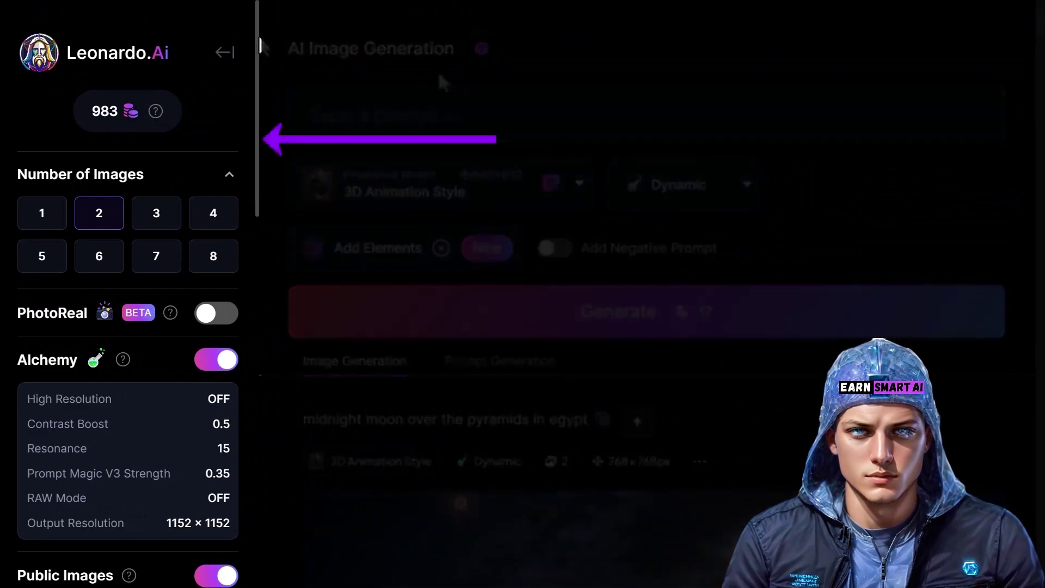
{"action": "left_click_drag", "start_coordinate": [259, 44], "coordinate": [275, 281]}
{"action": "scroll", "coordinate": [128, 294], "scroll_direction": "up", "scroll_amount": 9}
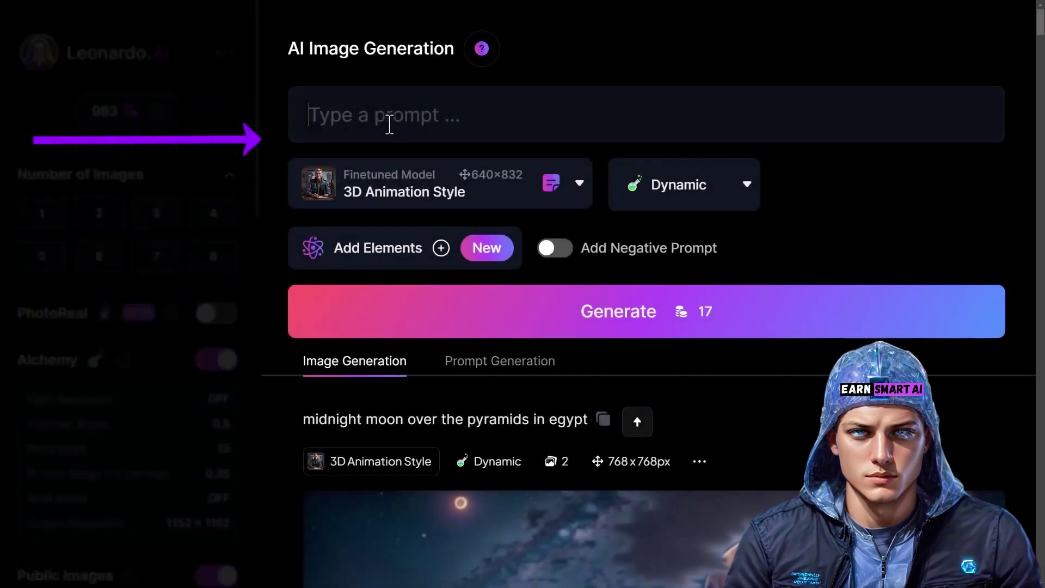
{"action": "left_click", "coordinate": [390, 124]}
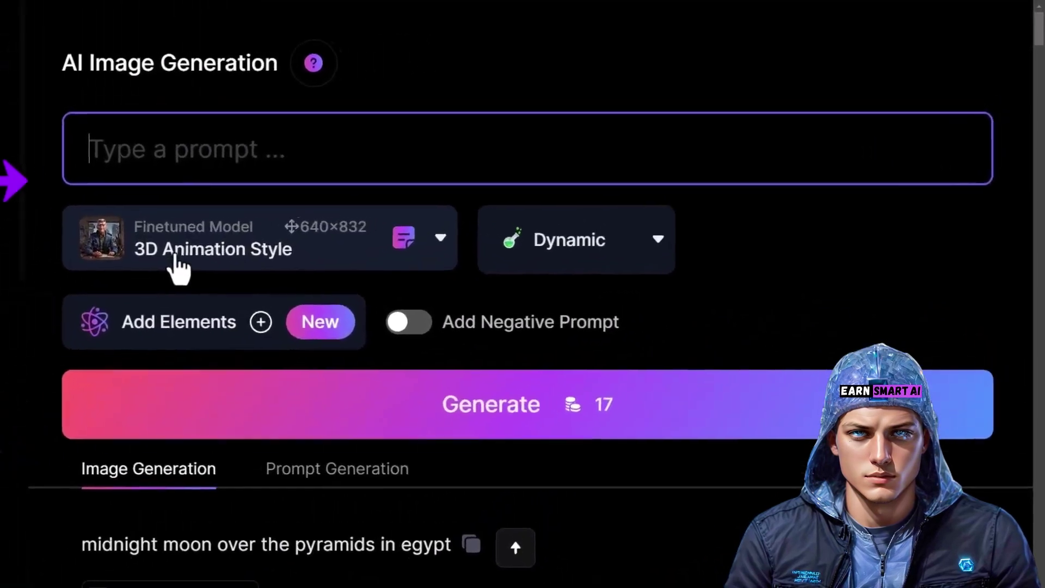
{"action": "left_click", "coordinate": [370, 193]}
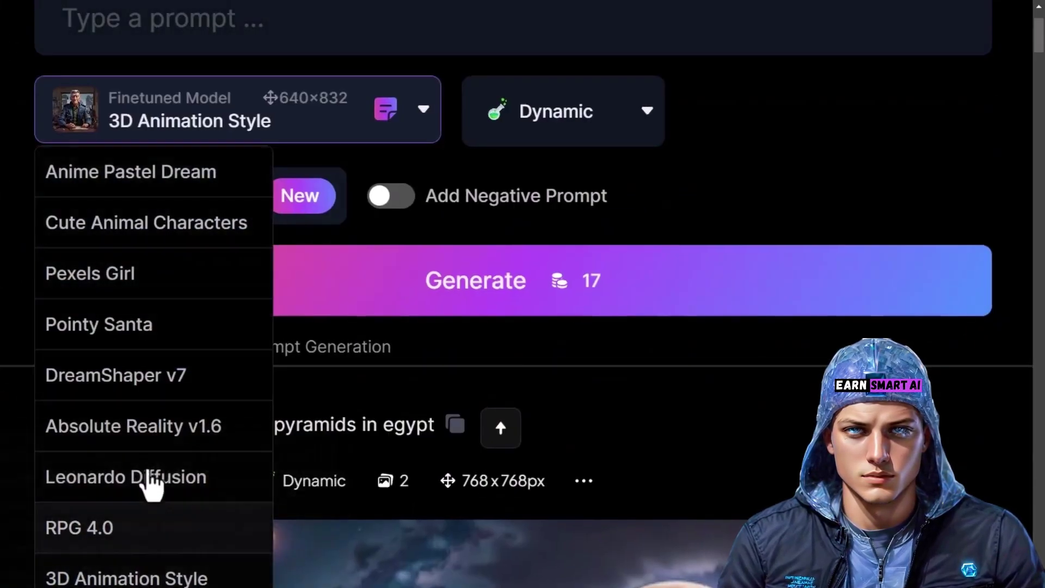
{"action": "left_click", "coordinate": [355, 163]}
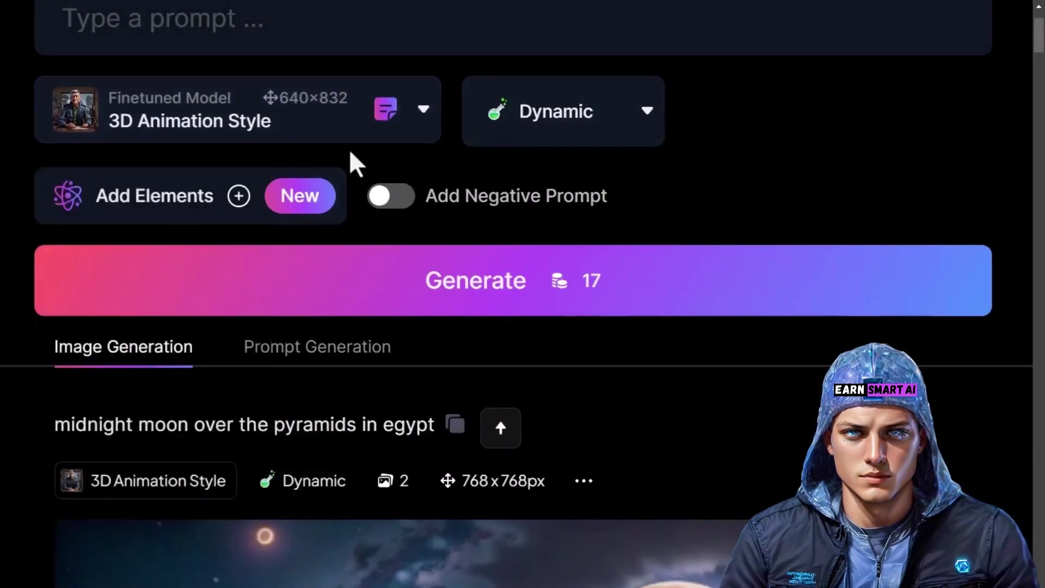
{"action": "left_click", "coordinate": [220, 136]}
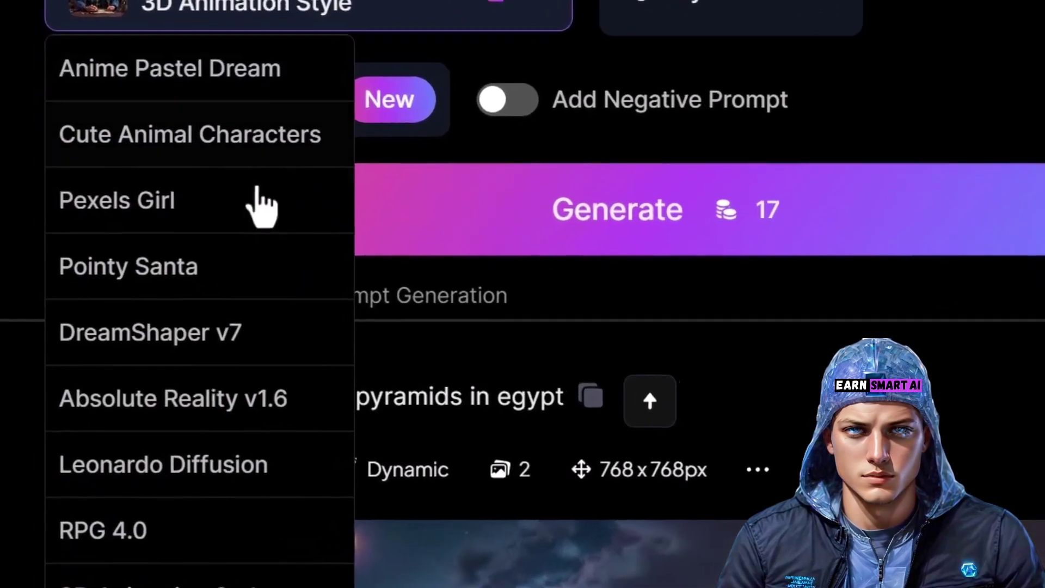
{"action": "scroll", "coordinate": [199, 278], "scroll_direction": "down", "scroll_amount": 5}
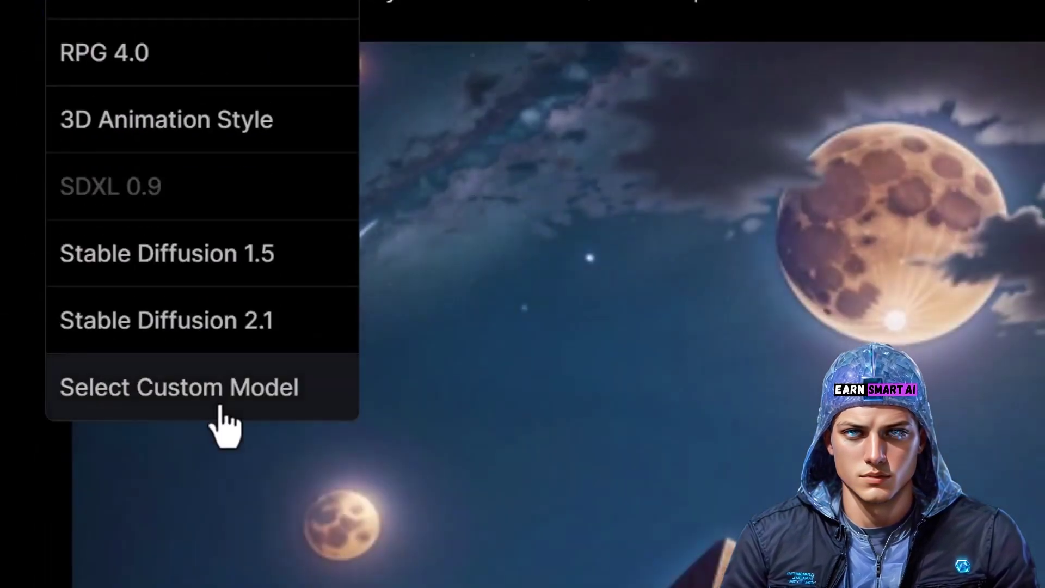
{"action": "left_click", "coordinate": [221, 409]}
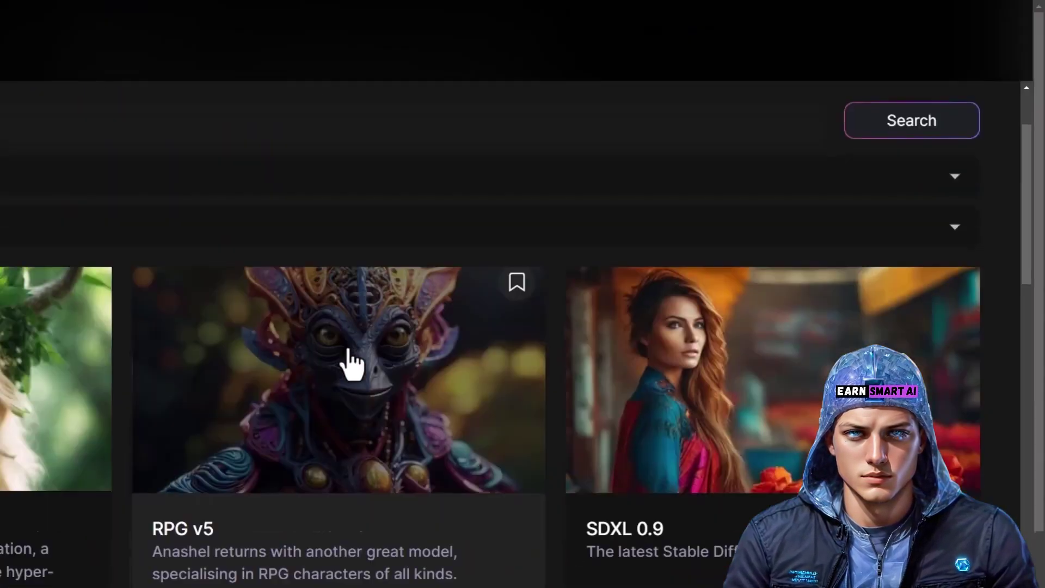
{"action": "scroll", "coordinate": [180, 308], "scroll_direction": "down", "scroll_amount": 5}
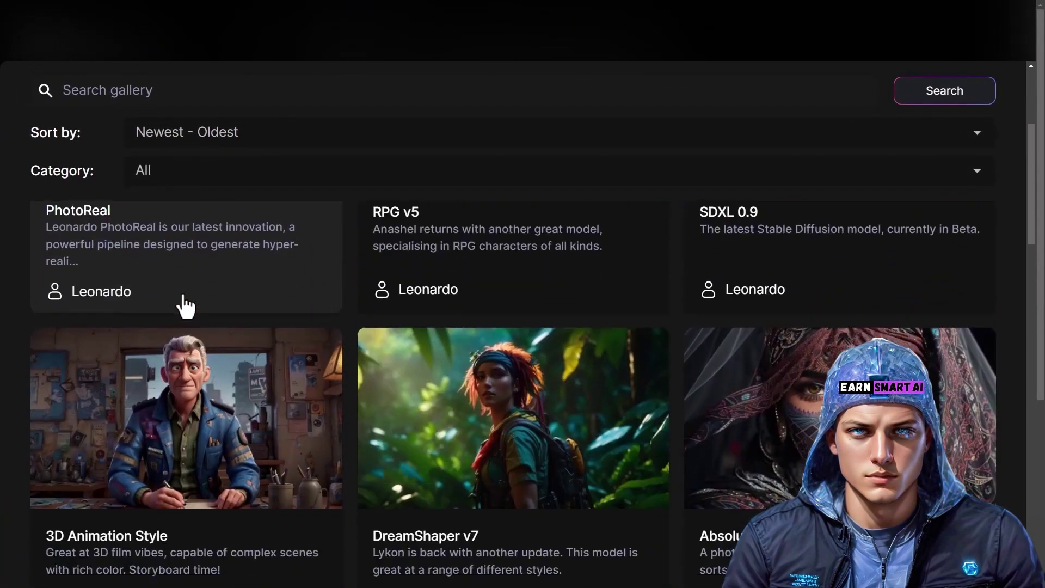
{"action": "scroll", "coordinate": [146, 280], "scroll_direction": "down", "scroll_amount": 1}
{"action": "scroll", "coordinate": [183, 311], "scroll_direction": "up", "scroll_amount": 1}
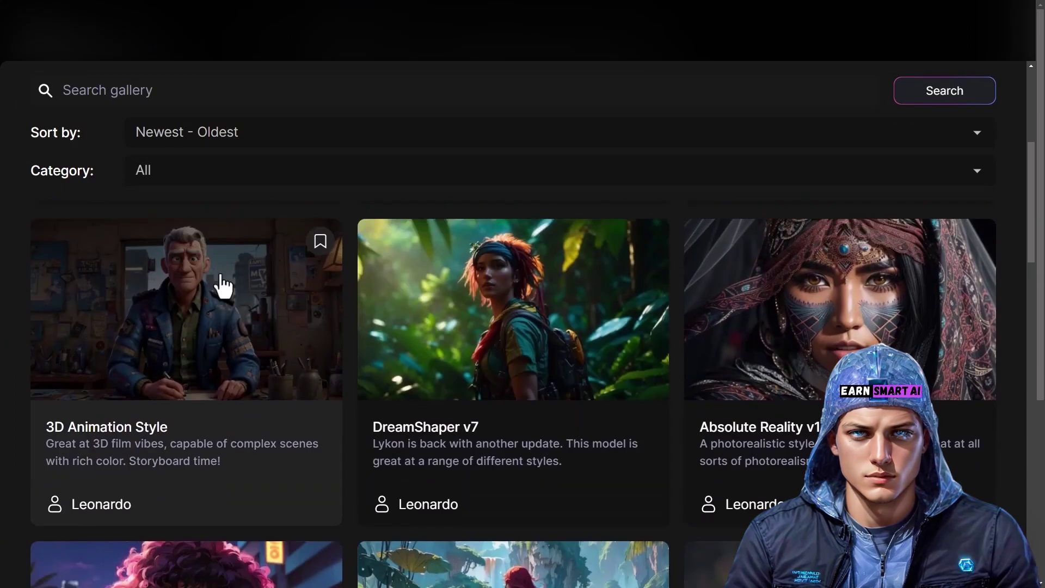
{"action": "scroll", "coordinate": [225, 335], "scroll_direction": "down", "scroll_amount": 4}
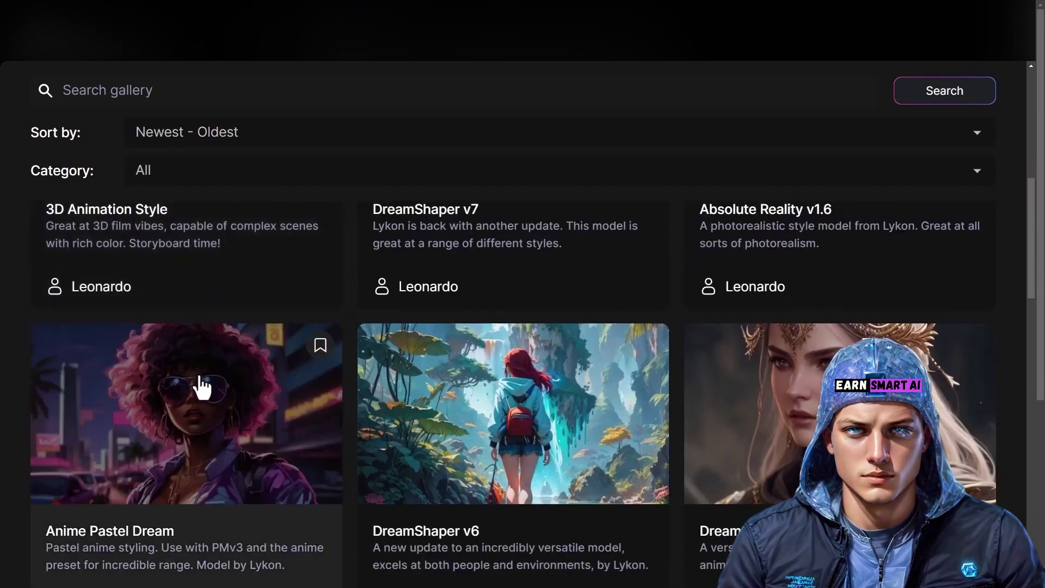
{"action": "scroll", "coordinate": [201, 385], "scroll_direction": "down", "scroll_amount": 2}
{"action": "scroll", "coordinate": [201, 403], "scroll_direction": "down", "scroll_amount": 3}
{"action": "scroll", "coordinate": [455, 392], "scroll_direction": "down", "scroll_amount": 4}
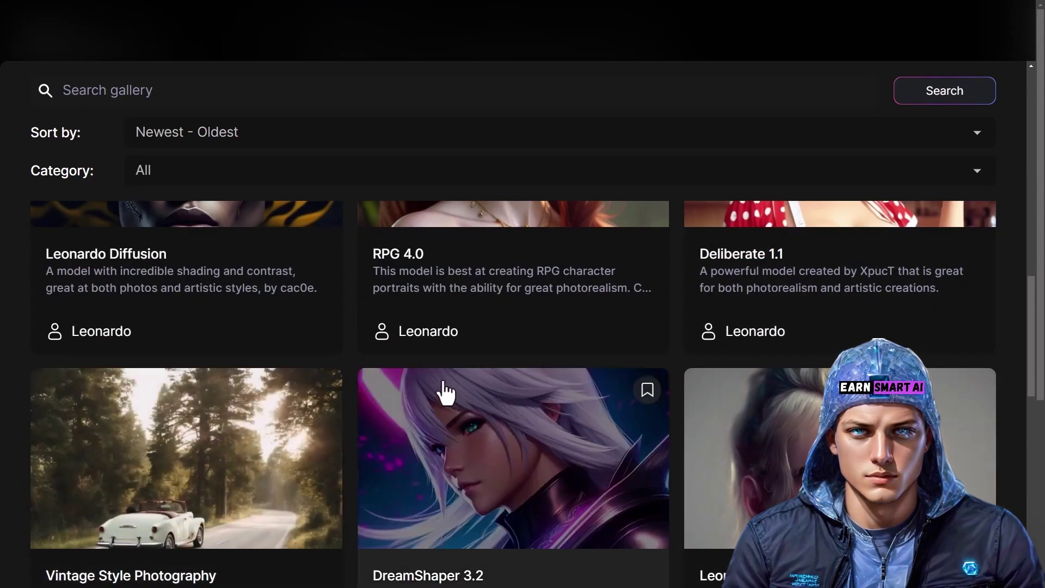
{"action": "scroll", "coordinate": [438, 414], "scroll_direction": "down", "scroll_amount": 3}
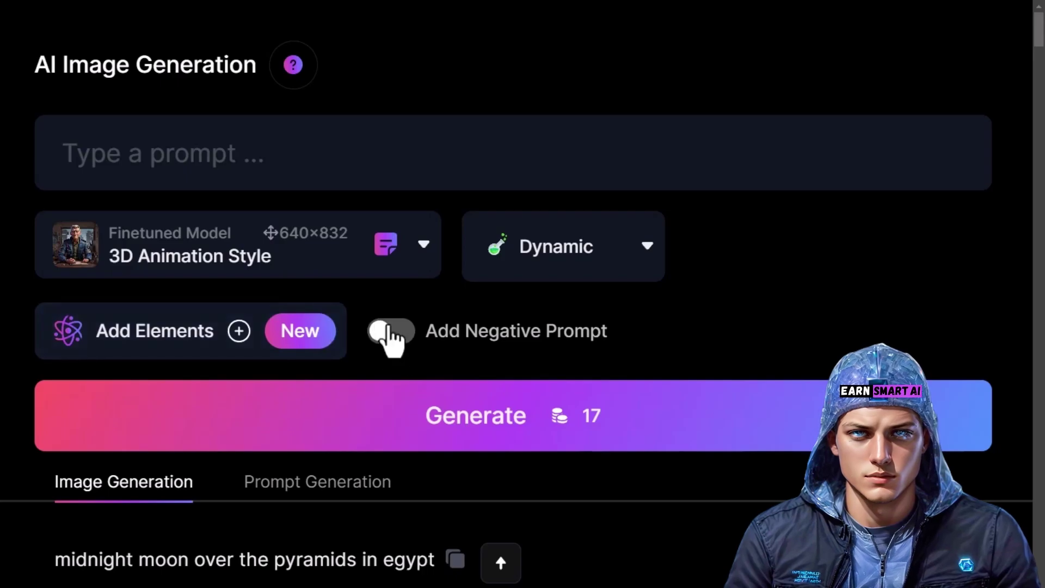
Step: Enable the Add Negative Prompt toggle to reveal the negative prompt field
{"action": "left_click", "coordinate": [389, 330]}
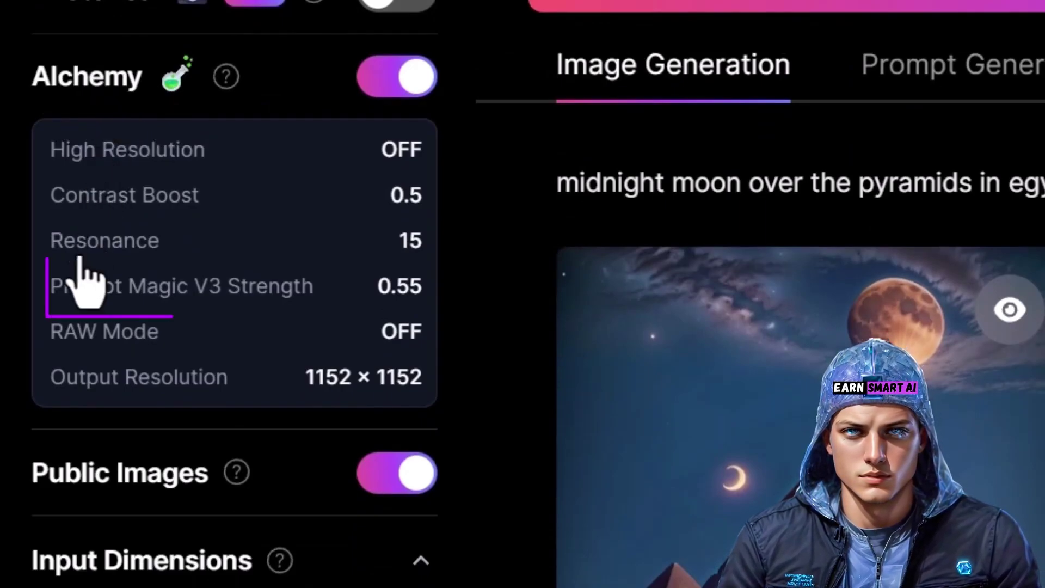
Step: Review the detailed Alchemy settings twice, closing them without changes
{"action": "left_click", "coordinate": [220, 321]}
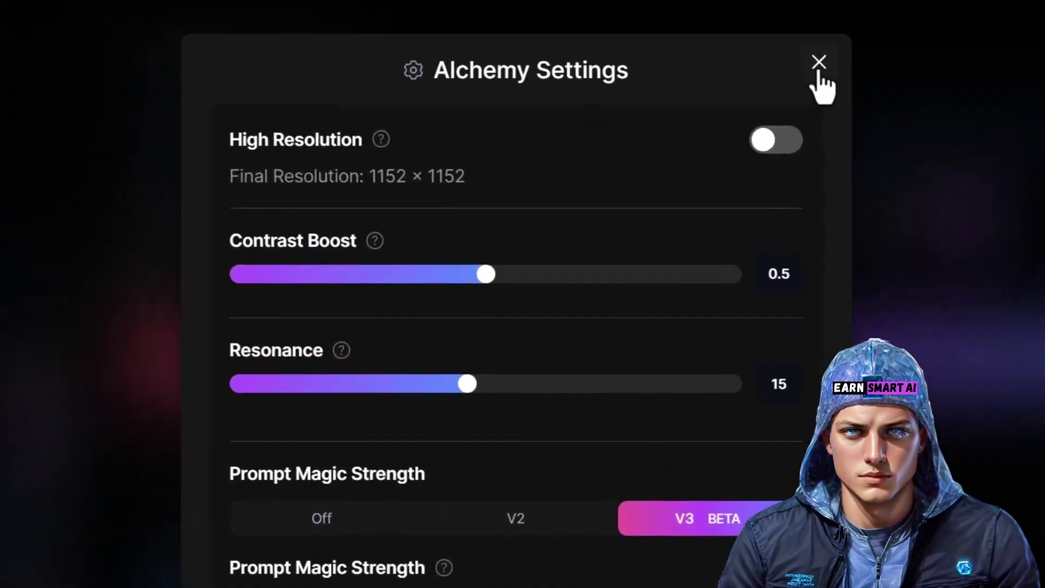
{"action": "left_click", "coordinate": [819, 64]}
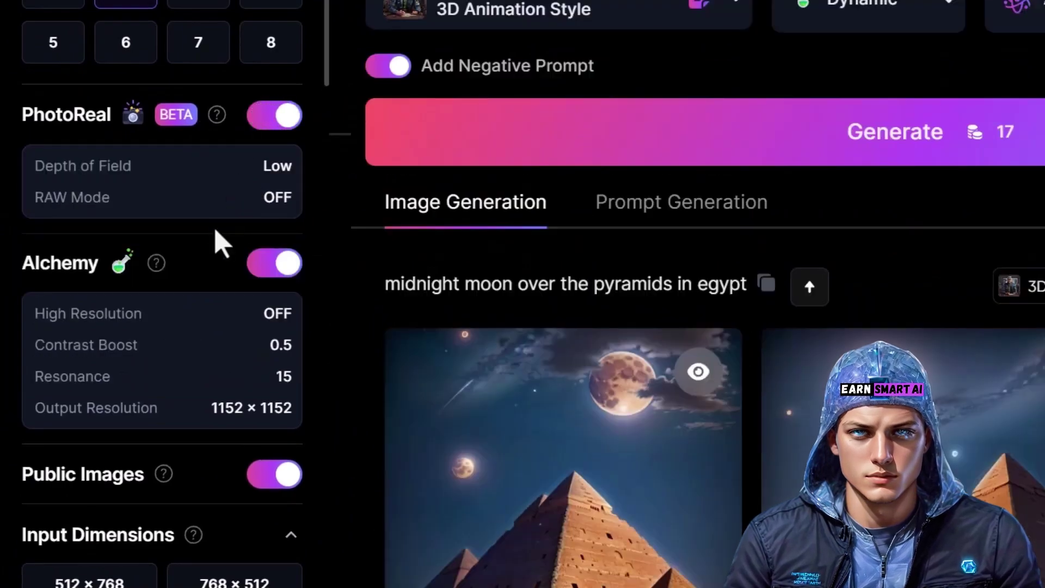
{"action": "scroll", "coordinate": [220, 240], "scroll_direction": "down", "scroll_amount": 6}
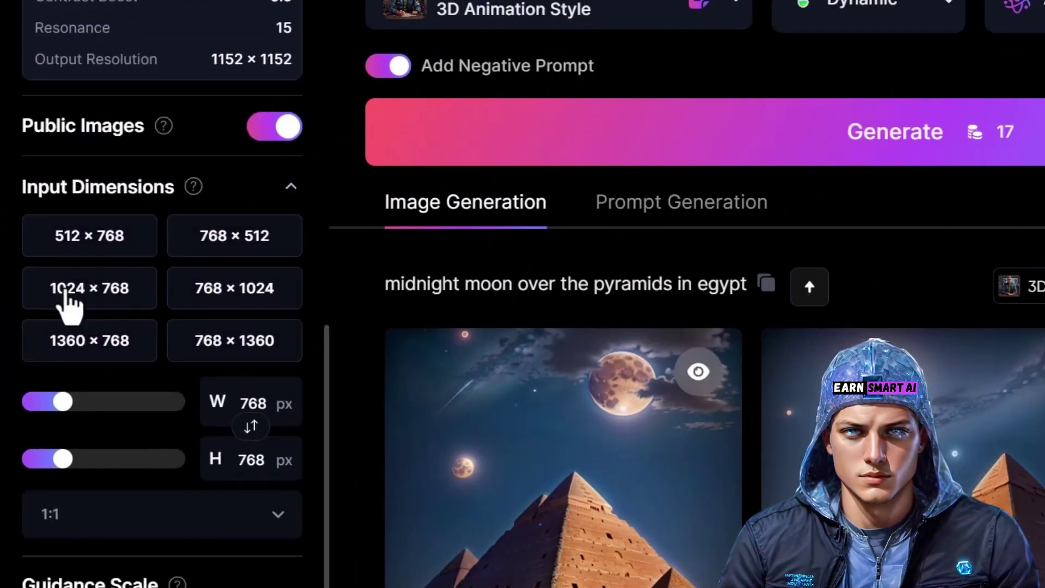
{"action": "scroll", "coordinate": [93, 299], "scroll_direction": "down", "scroll_amount": 4}
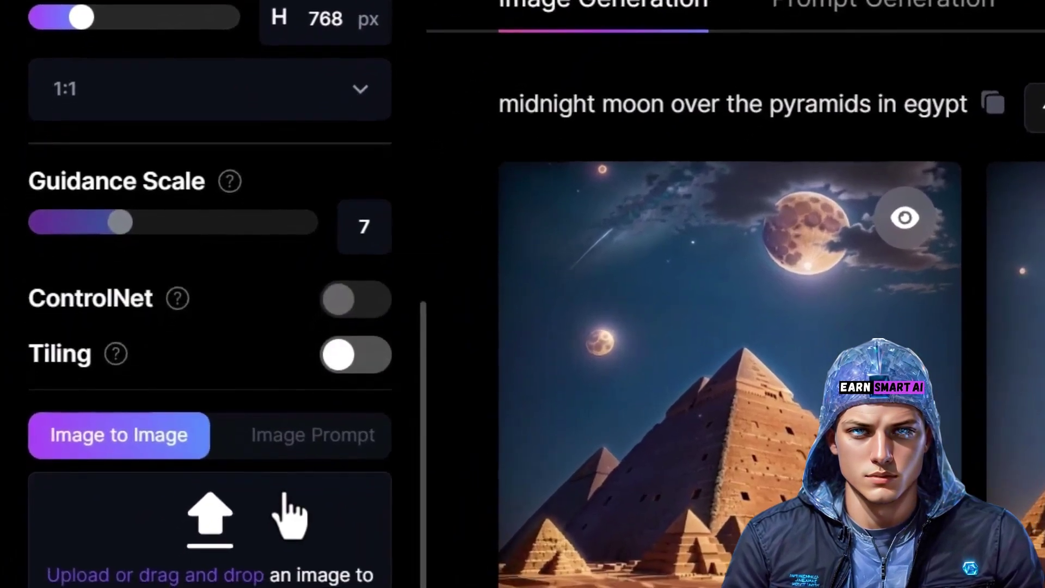
{"action": "scroll", "coordinate": [192, 262], "scroll_direction": "down", "scroll_amount": 2}
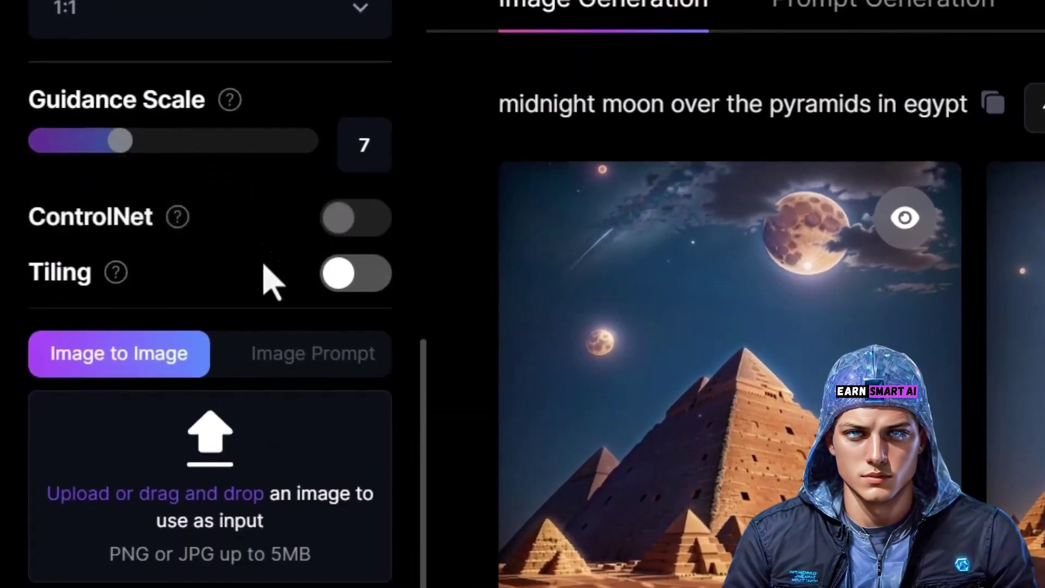
{"action": "scroll", "coordinate": [275, 321], "scroll_direction": "up", "scroll_amount": 8}
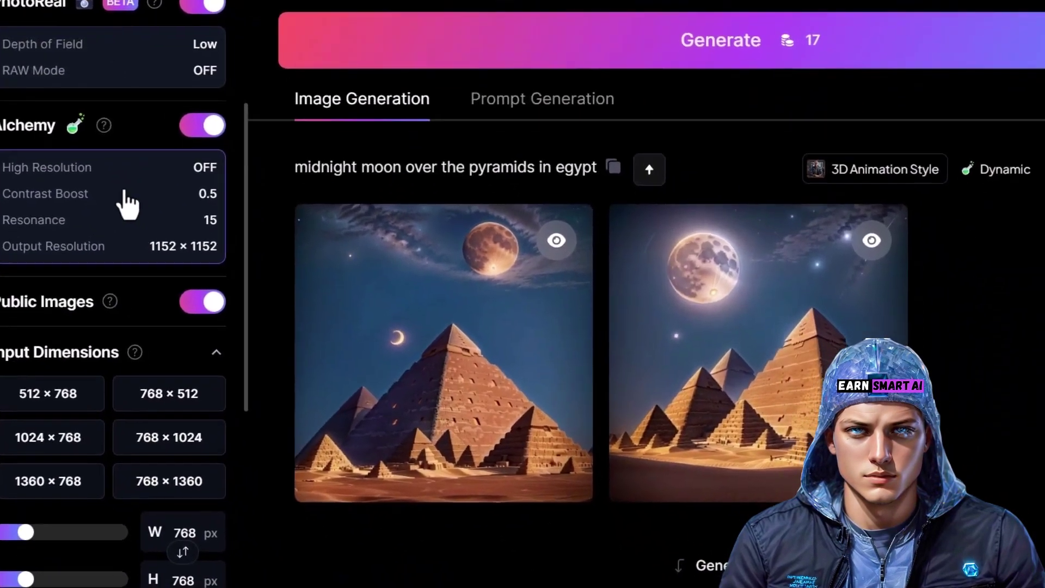
{"action": "left_click", "coordinate": [127, 204]}
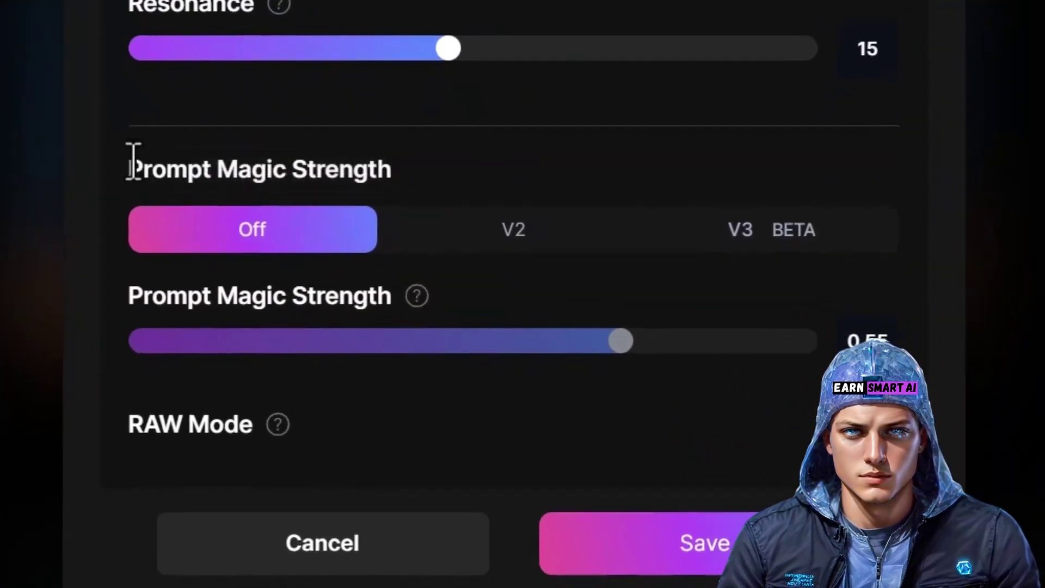
{"action": "left_click_drag", "start_coordinate": [133, 161], "coordinate": [394, 172]}
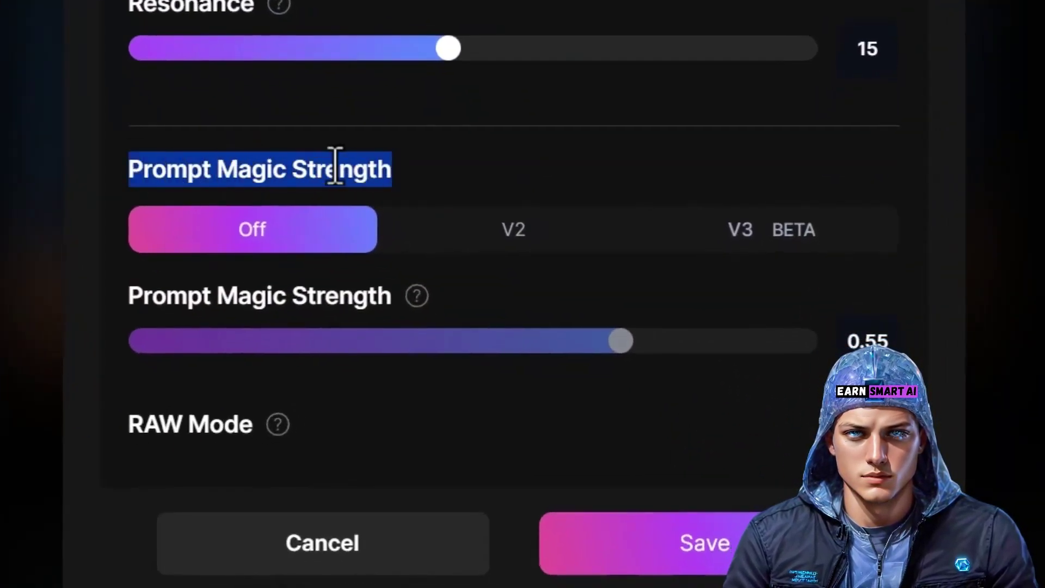
{"action": "left_click", "coordinate": [361, 544]}
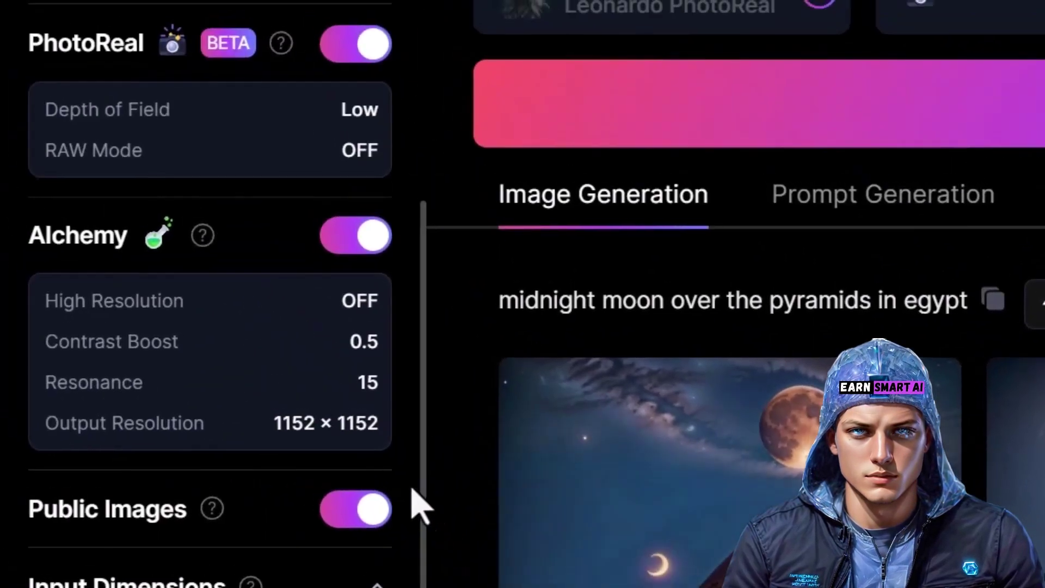
Step: Toggle Alchemy off and on, leave Prompt Magic v2 off, and turn PhotoReal on
{"action": "left_click", "coordinate": [353, 239]}
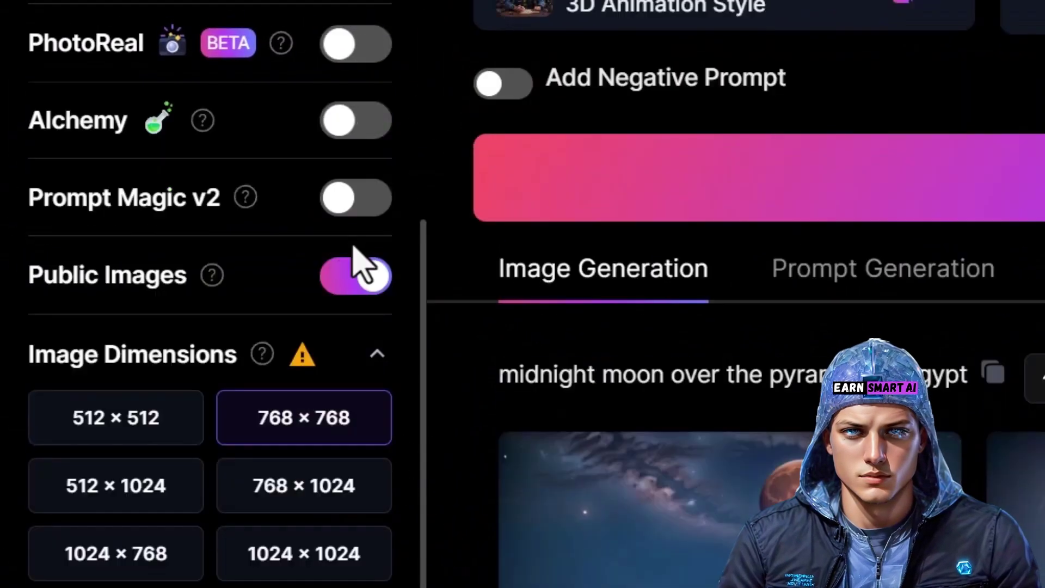
{"action": "left_click", "coordinate": [351, 202]}
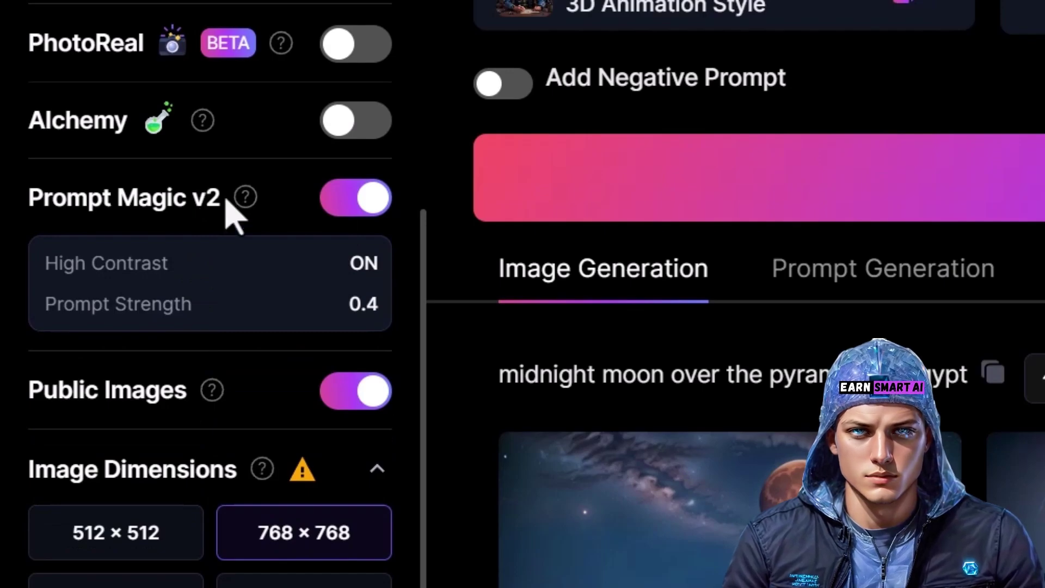
{"action": "left_click", "coordinate": [342, 203]}
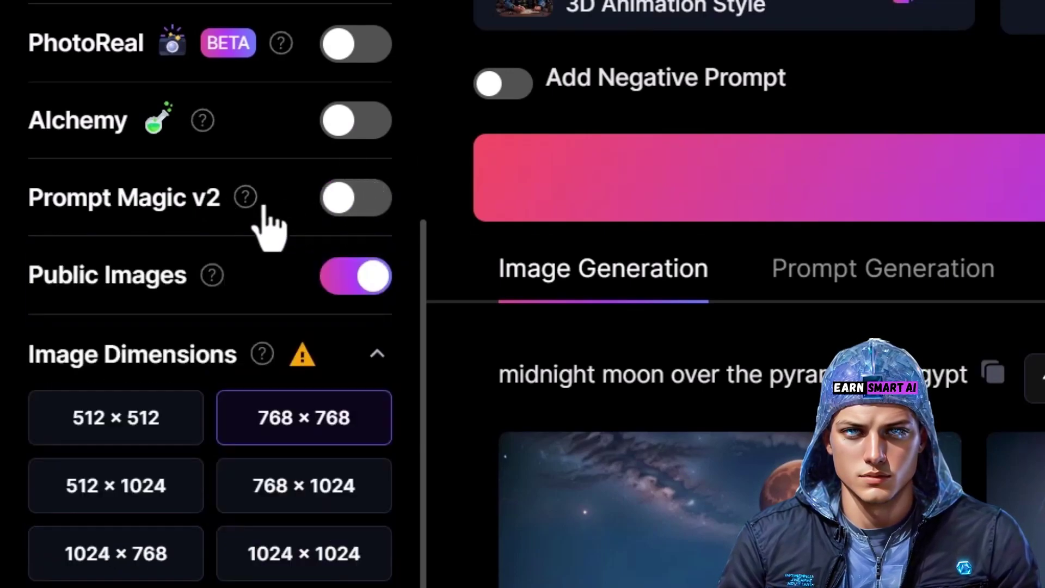
{"action": "left_click", "coordinate": [344, 129]}
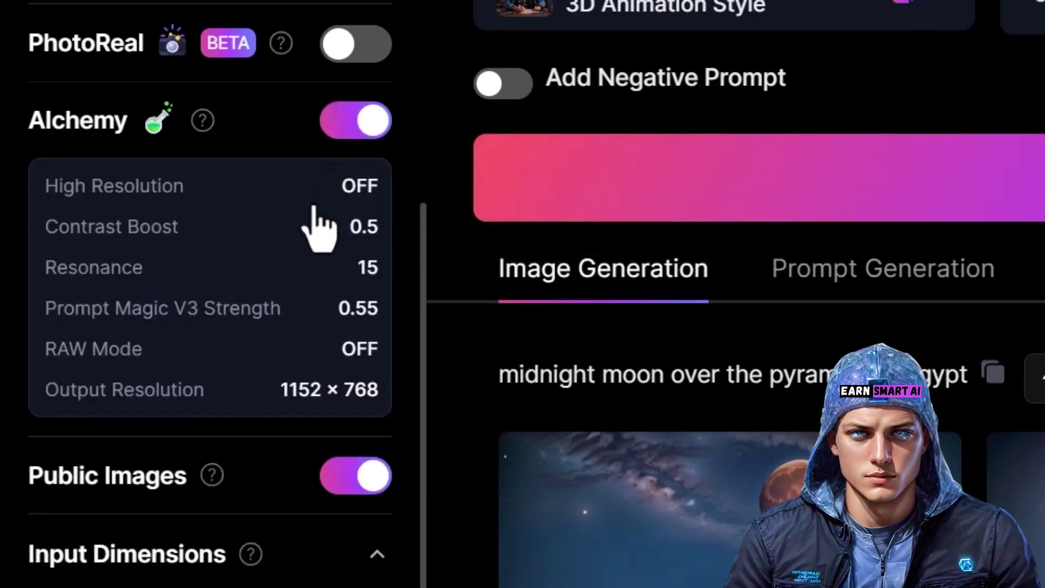
{"action": "scroll", "coordinate": [280, 338], "scroll_direction": "up", "scroll_amount": 5}
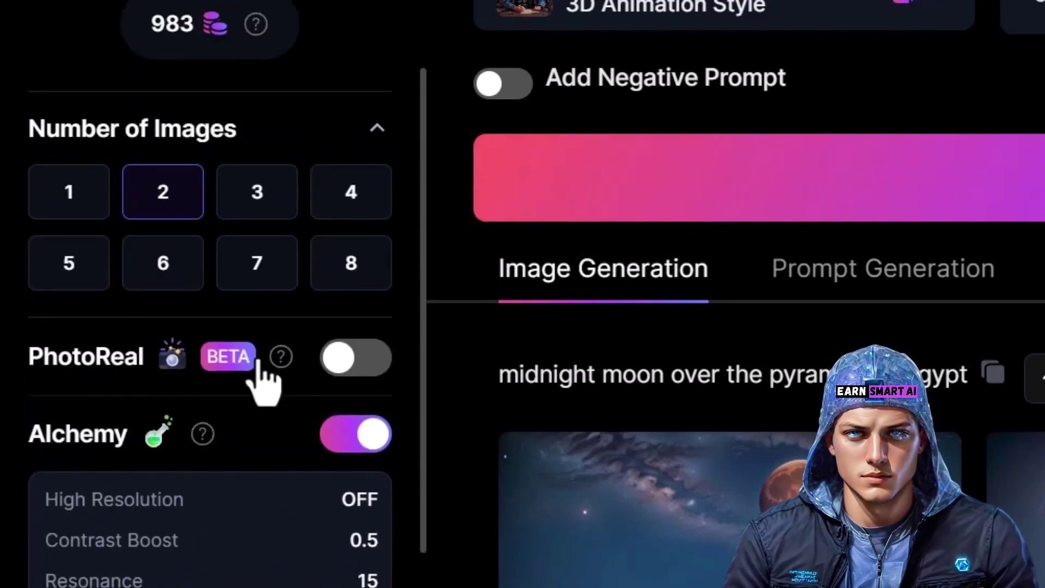
{"action": "left_click", "coordinate": [372, 359]}
{"action": "scroll", "coordinate": [118, 240], "scroll_direction": "down", "scroll_amount": 4}
Step: Change input dimensions from 768×512 to portrait 512×768 and switch Alchemy off
{"action": "scroll", "coordinate": [152, 249], "scroll_direction": "down", "scroll_amount": 5}
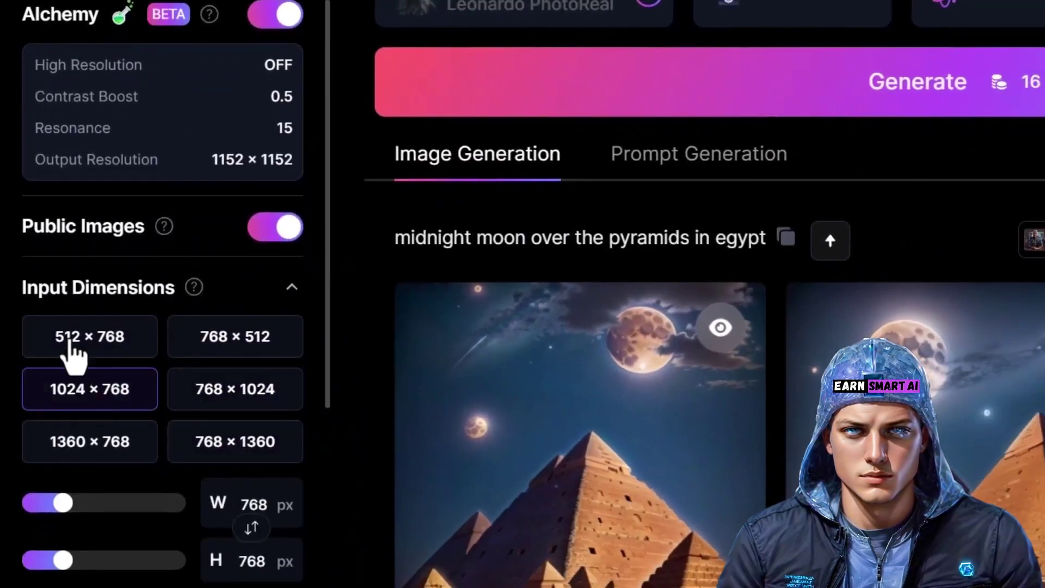
{"action": "left_click", "coordinate": [260, 357]}
{"action": "scroll", "coordinate": [232, 281], "scroll_direction": "down", "scroll_amount": 3}
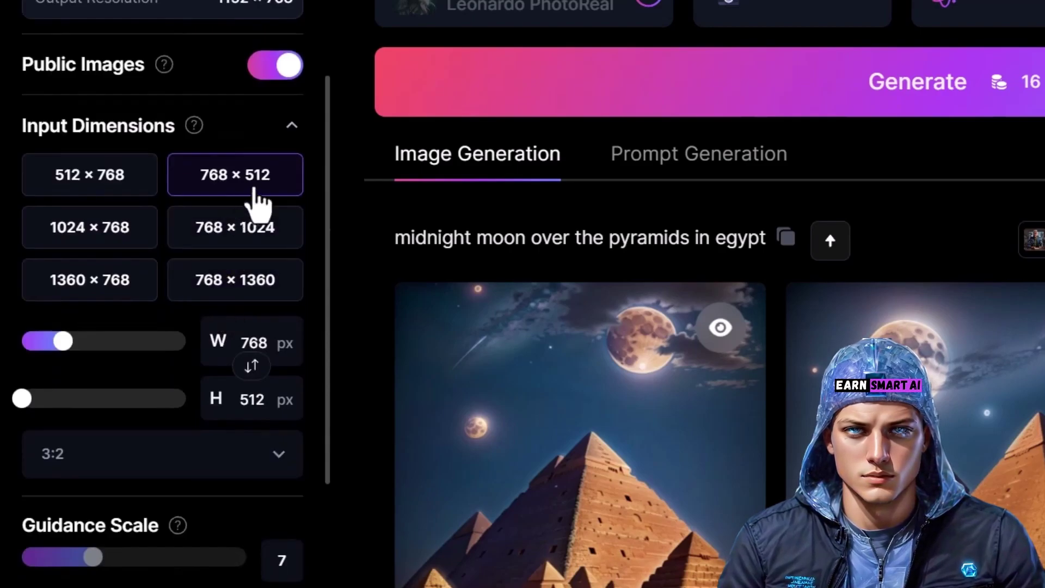
{"action": "left_click", "coordinate": [115, 196]}
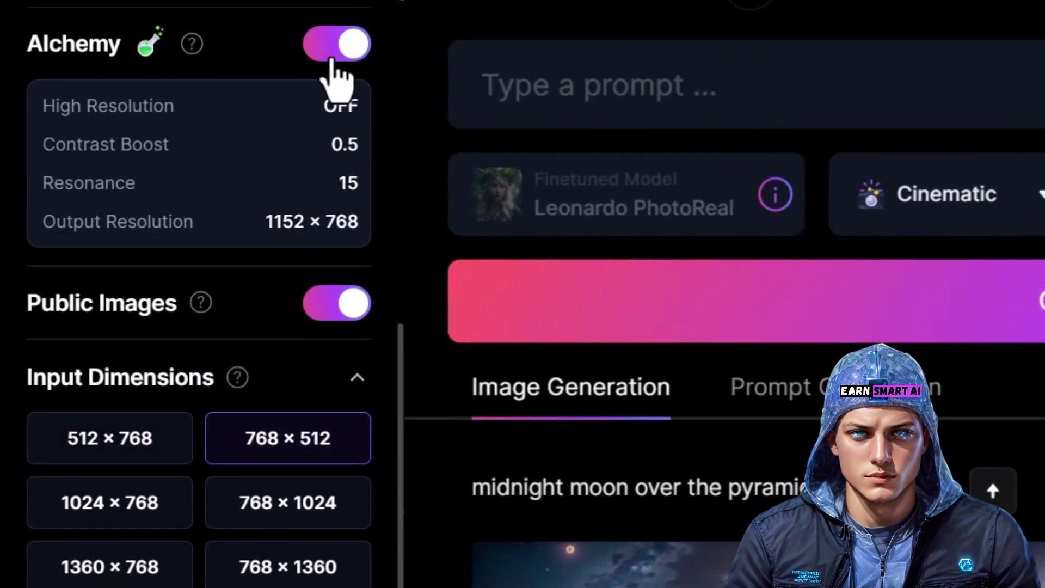
{"action": "left_click", "coordinate": [337, 48]}
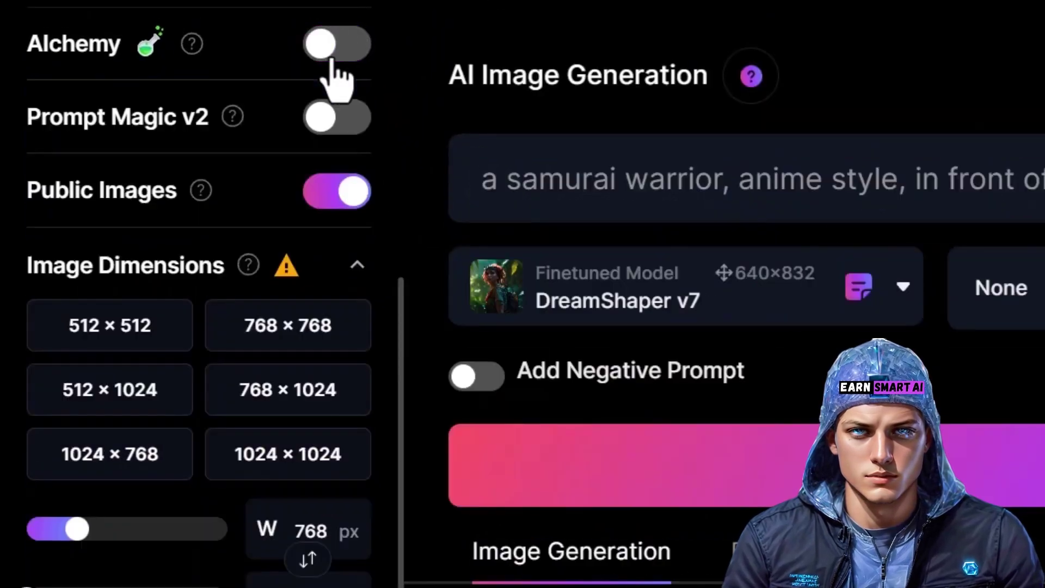
{"action": "mouse_move", "coordinate": [285, 272]}
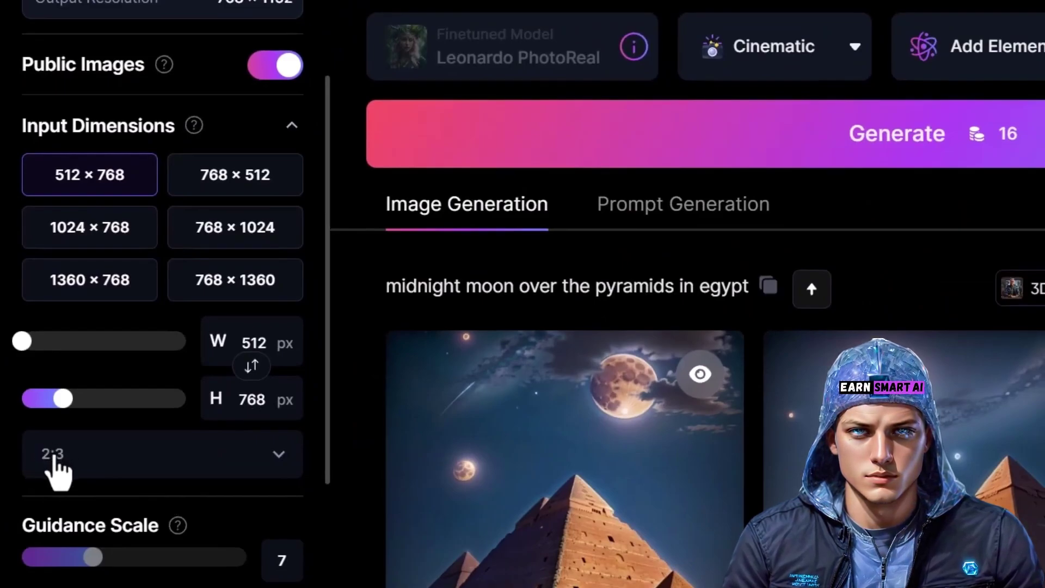
Step: Try 3:2, swap back to 512 × 768, and enter 'a samurai warrior, anime style, in front of mount fuji'
{"action": "left_click", "coordinate": [54, 458]}
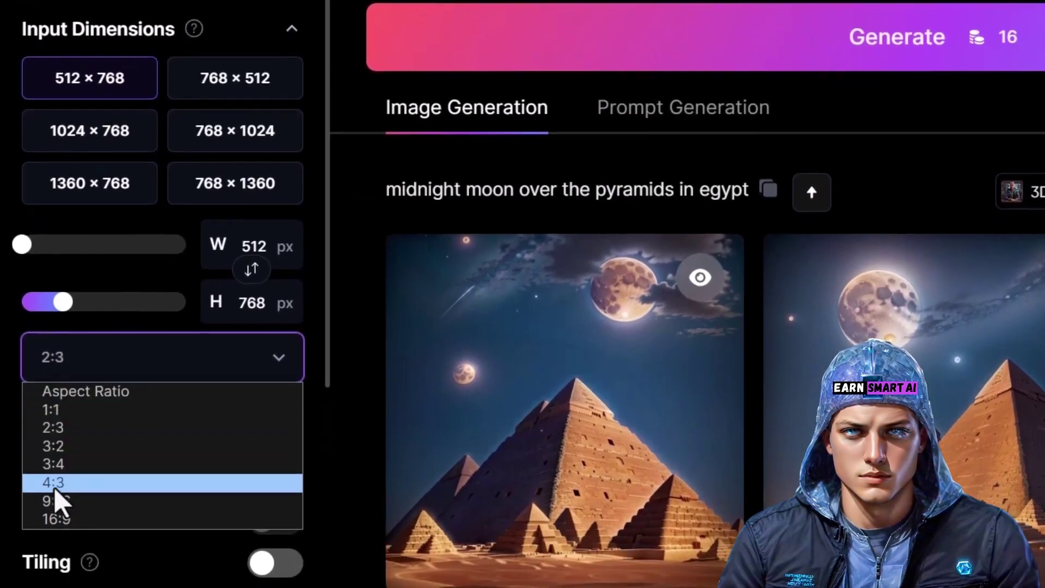
{"action": "left_click", "coordinate": [62, 447]}
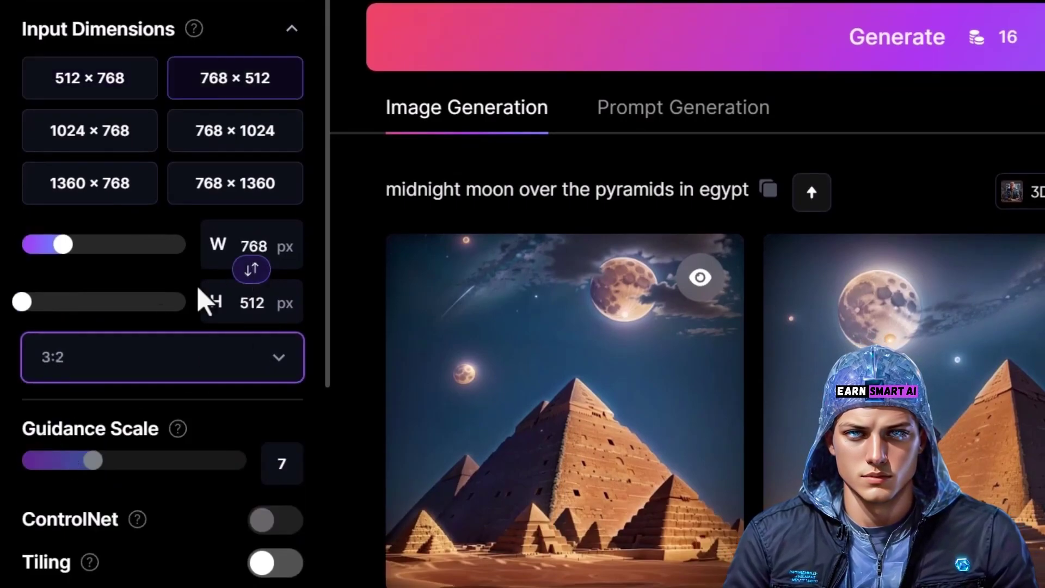
{"action": "left_click", "coordinate": [251, 269]}
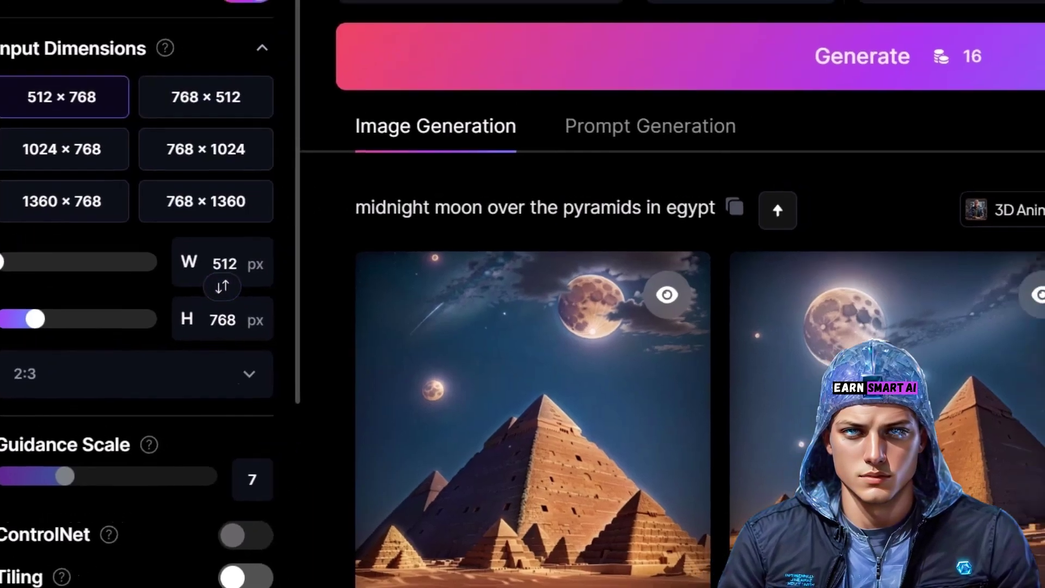
{"action": "left_click", "coordinate": [210, 52]}
{"action": "type", "text": "a samurai warrior, anime style, in front of mount fuji"}
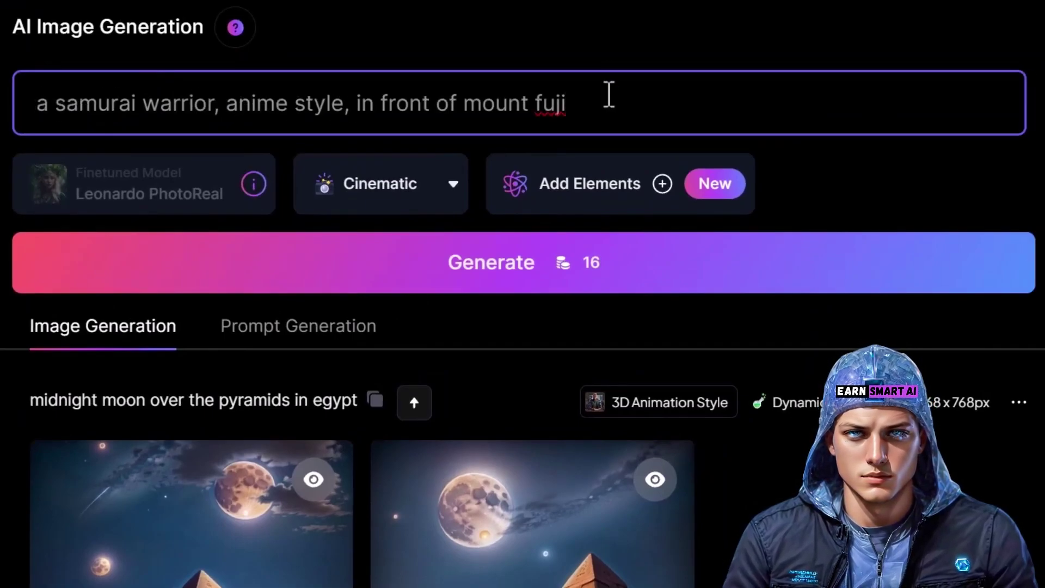
Step: Keep the Cinematic style, generate the samurai images, and view one full size before closing it
{"action": "left_click", "coordinate": [415, 210]}
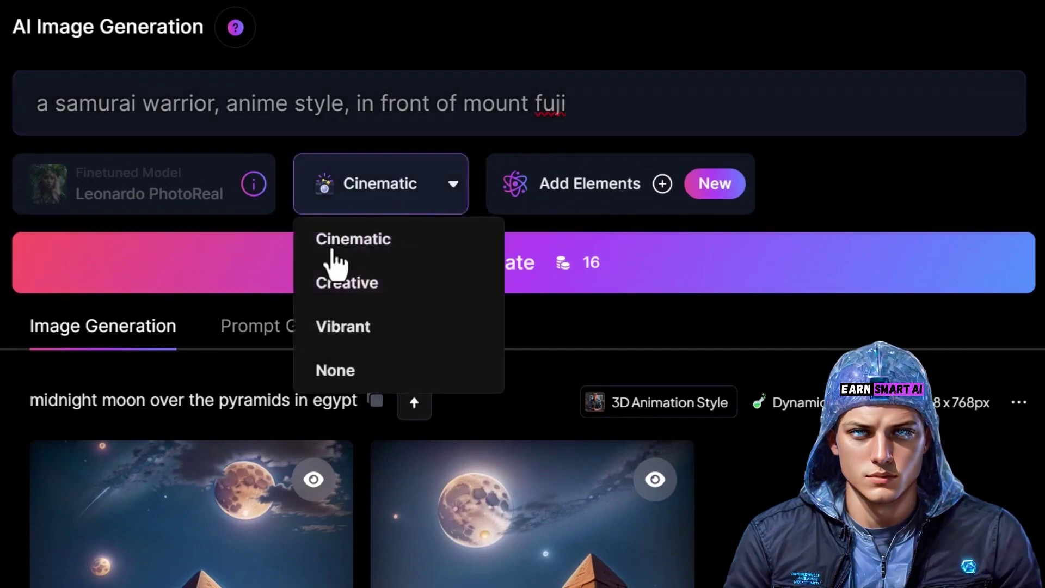
{"action": "left_click", "coordinate": [364, 263]}
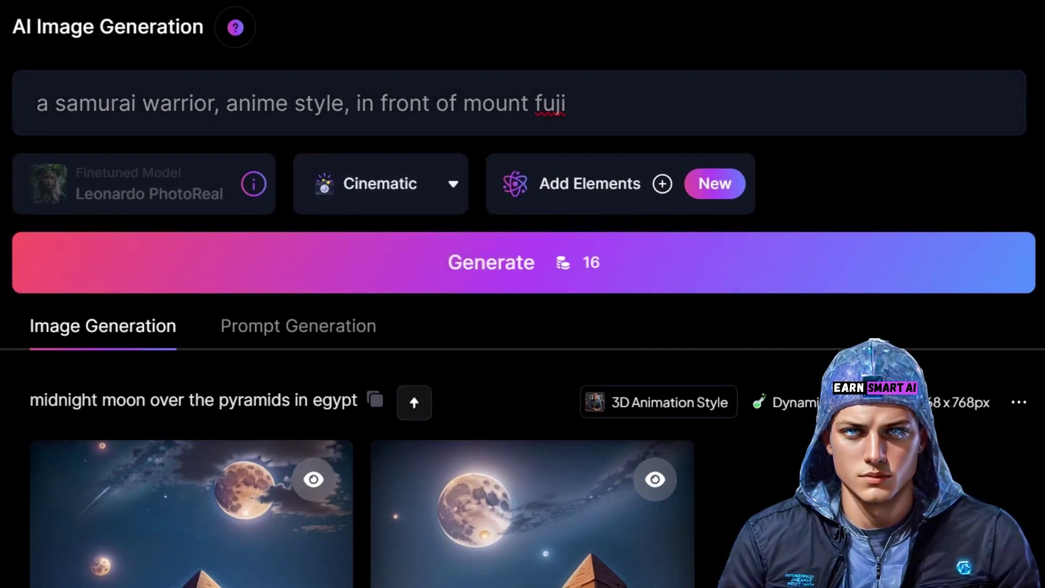
{"action": "left_click", "coordinate": [510, 289]}
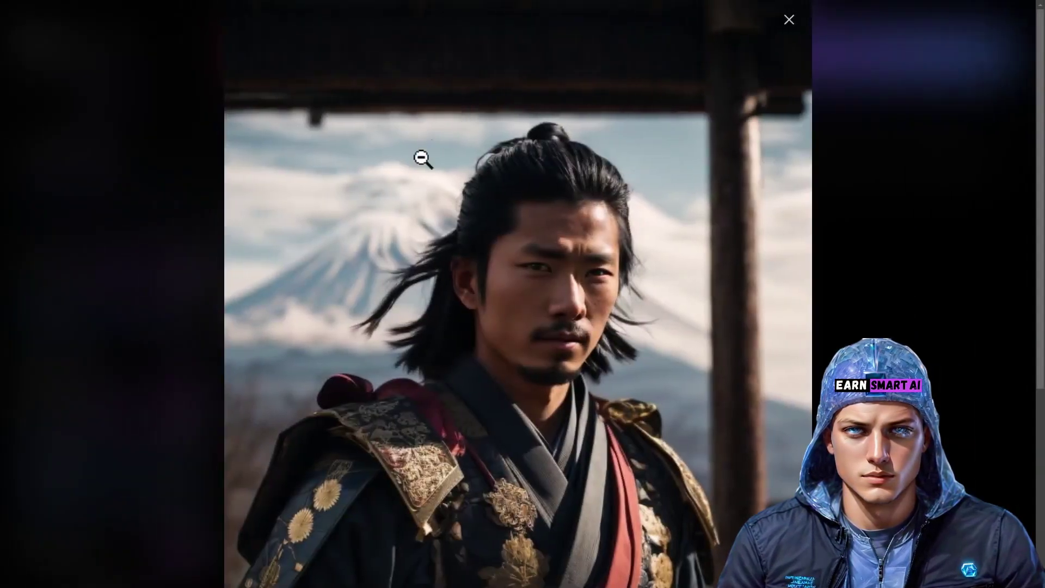
{"action": "scroll", "coordinate": [675, 267], "scroll_direction": "down", "scroll_amount": 4}
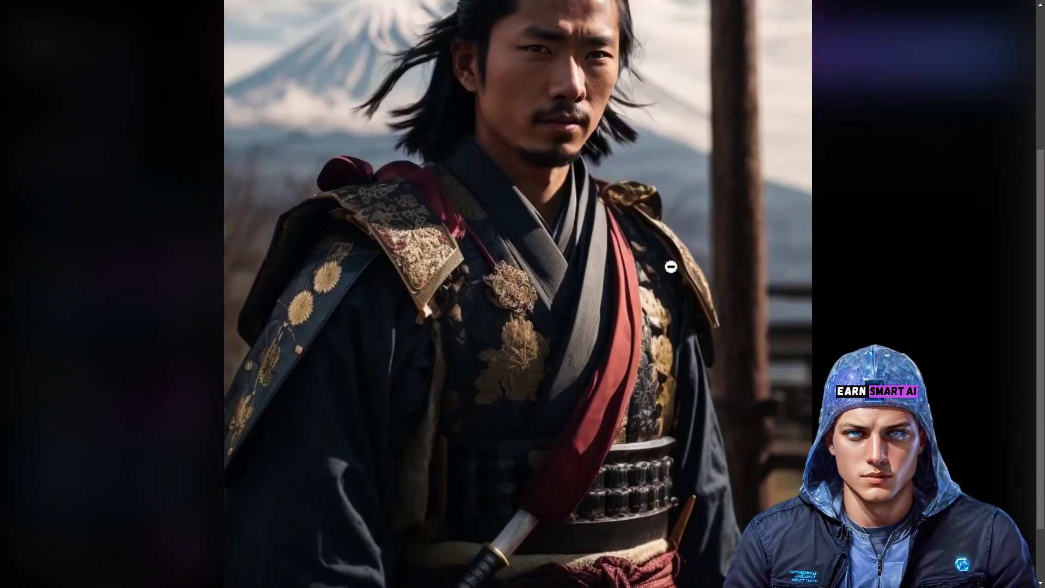
{"action": "scroll", "coordinate": [678, 373], "scroll_direction": "up", "scroll_amount": 4}
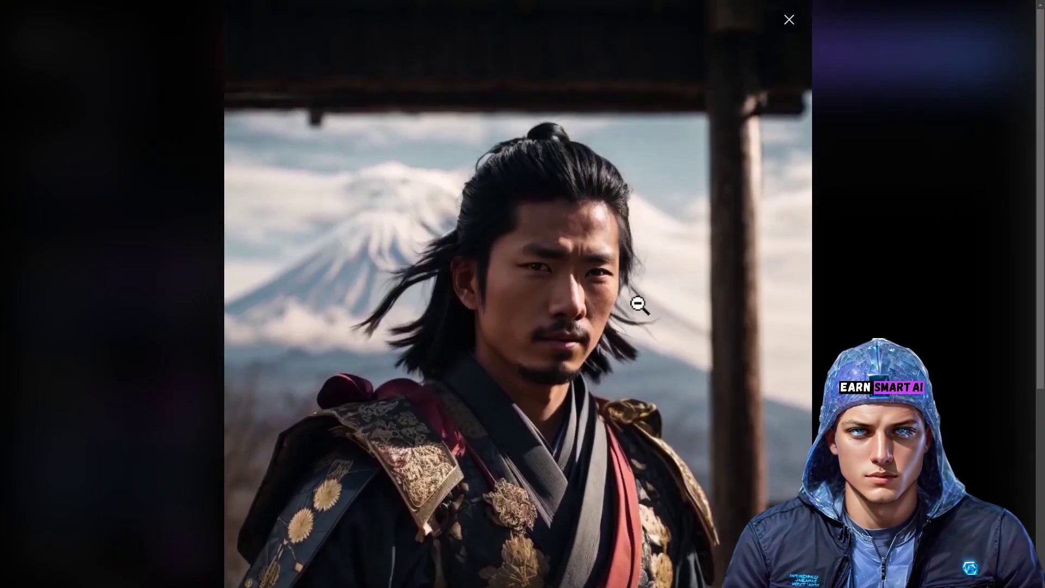
{"action": "left_click", "coordinate": [788, 22]}
Step: Switch off PhotoReal and apply the Anime style preset to the samurai prompt
{"action": "scroll", "coordinate": [1007, 283], "scroll_direction": "up", "scroll_amount": 5}
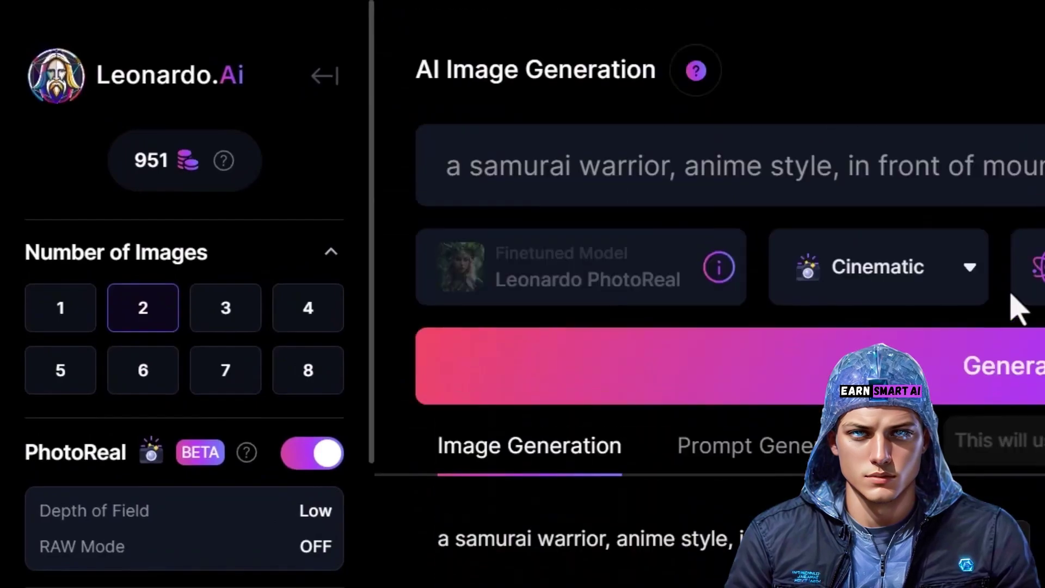
{"action": "left_click_drag", "start_coordinate": [690, 170], "coordinate": [843, 173]}
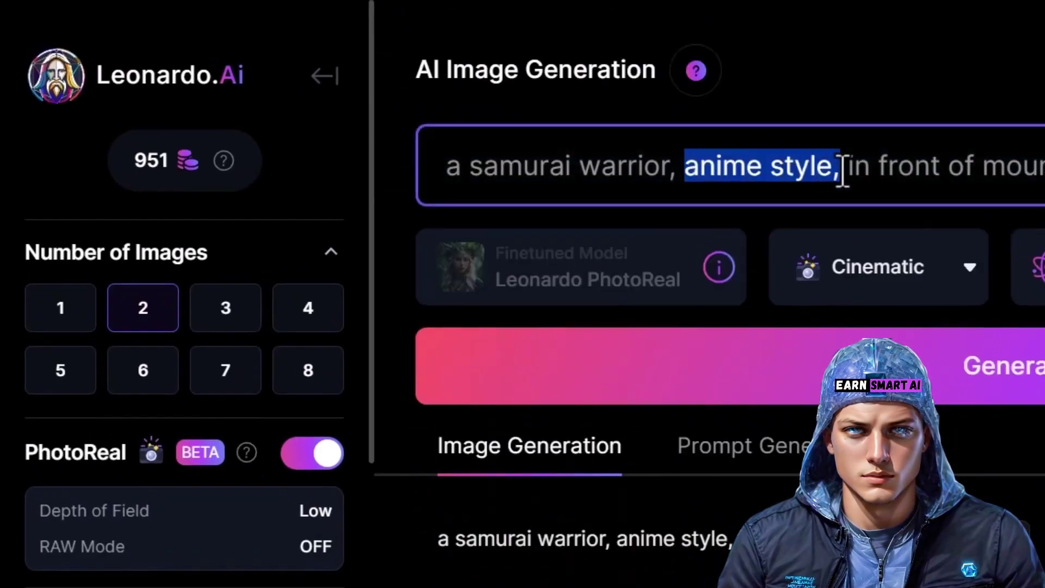
{"action": "left_click", "coordinate": [317, 466]}
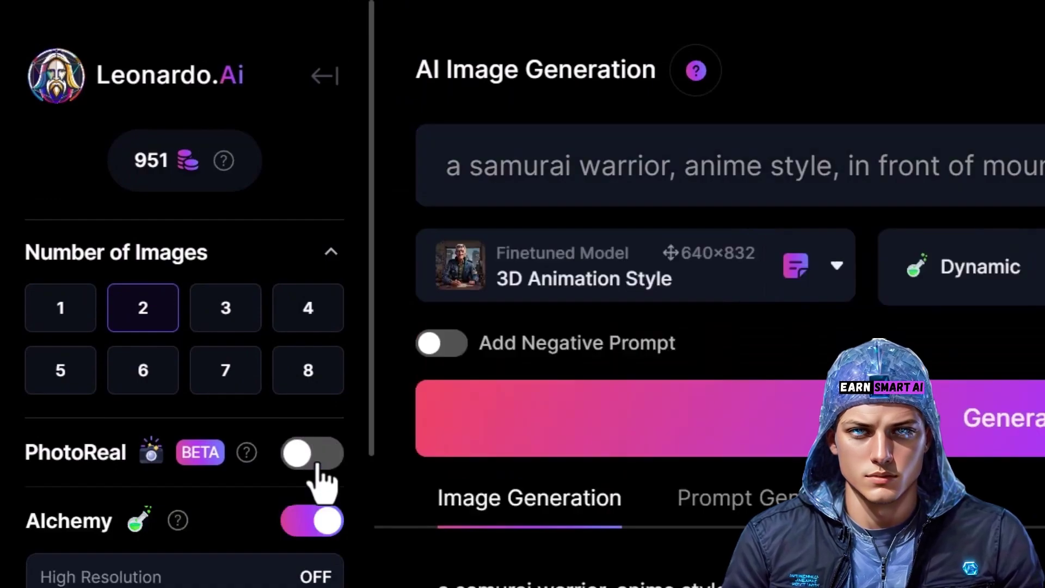
{"action": "left_click", "coordinate": [1029, 283]}
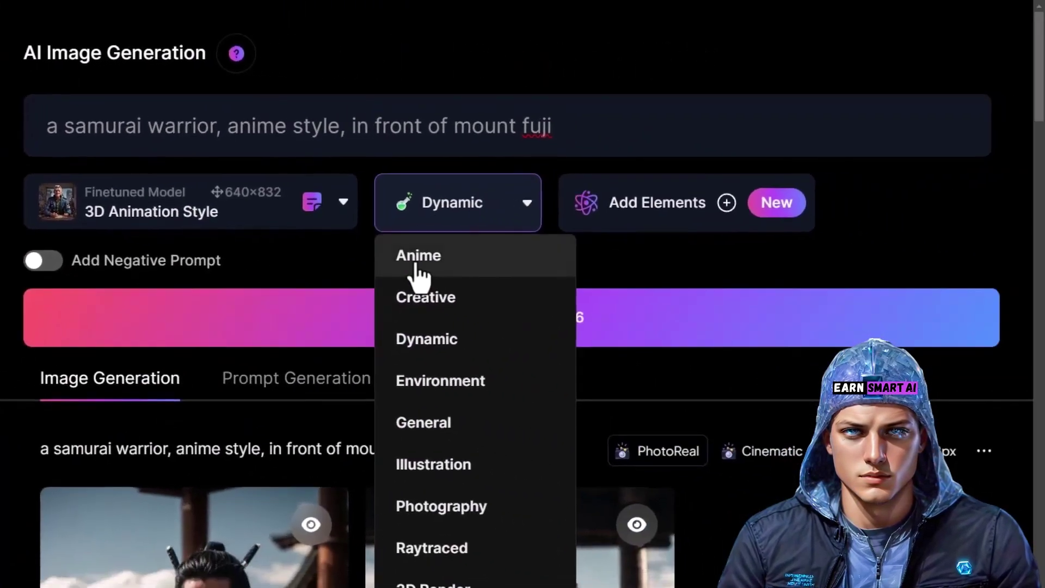
{"action": "left_click", "coordinate": [939, 354]}
Step: Choose DreamShaper v7 from the full model gallery and review the samurai results
{"action": "left_click", "coordinate": [84, 214]}
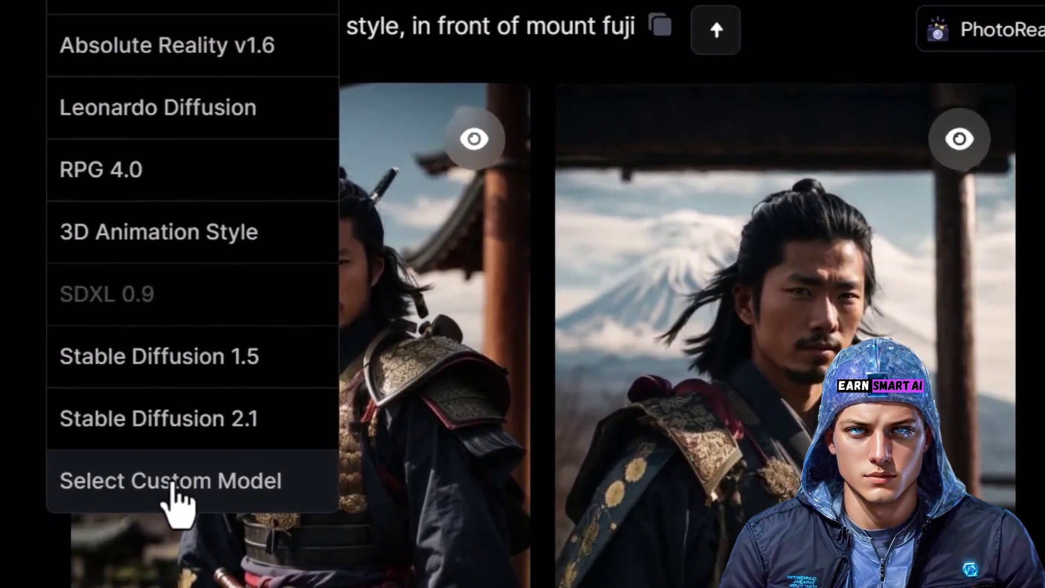
{"action": "left_click", "coordinate": [158, 478]}
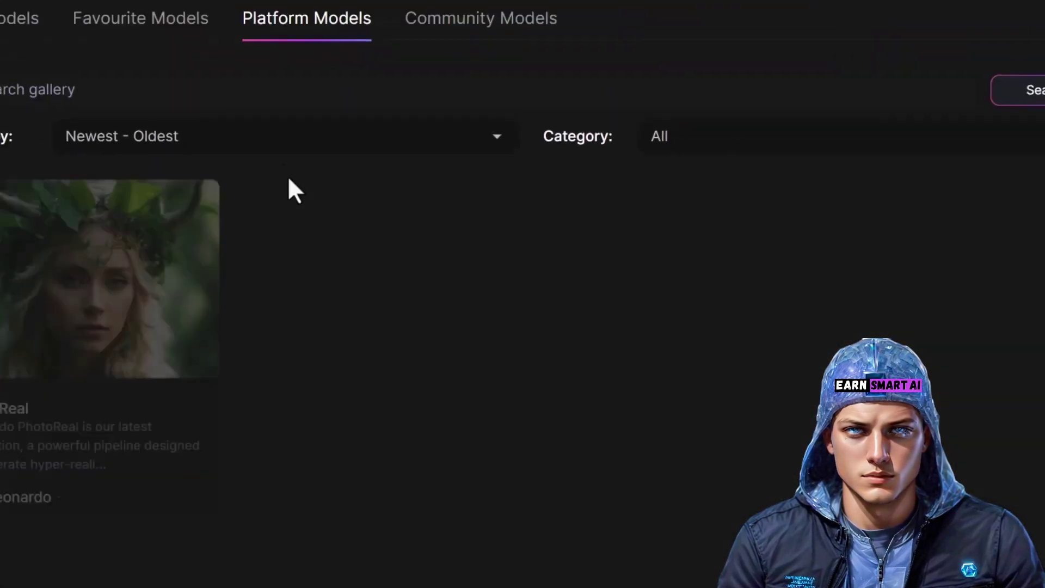
{"action": "scroll", "coordinate": [209, 231], "scroll_direction": "down", "scroll_amount": 2}
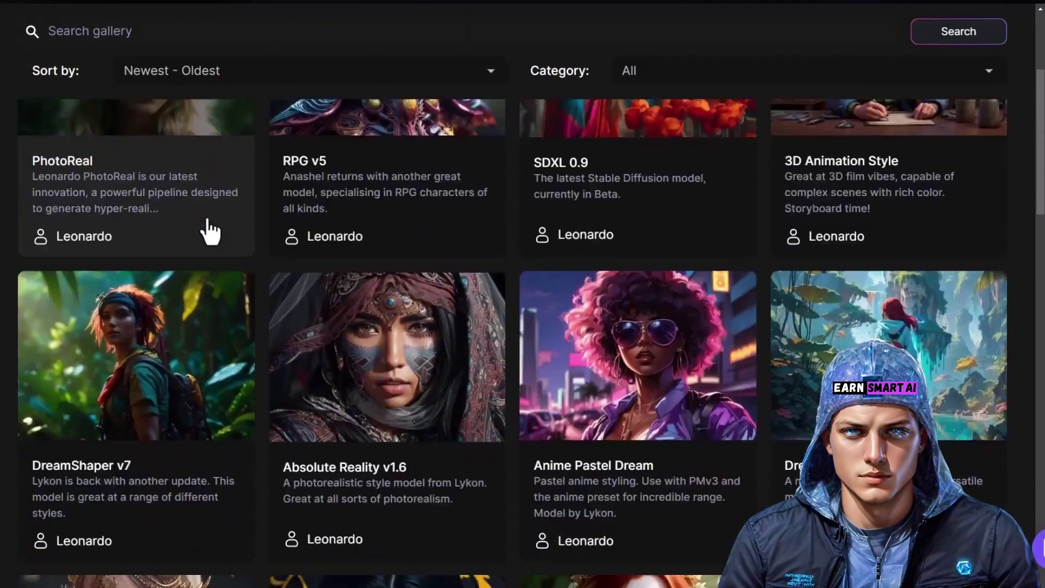
{"action": "scroll", "coordinate": [210, 232], "scroll_direction": "down", "scroll_amount": 1}
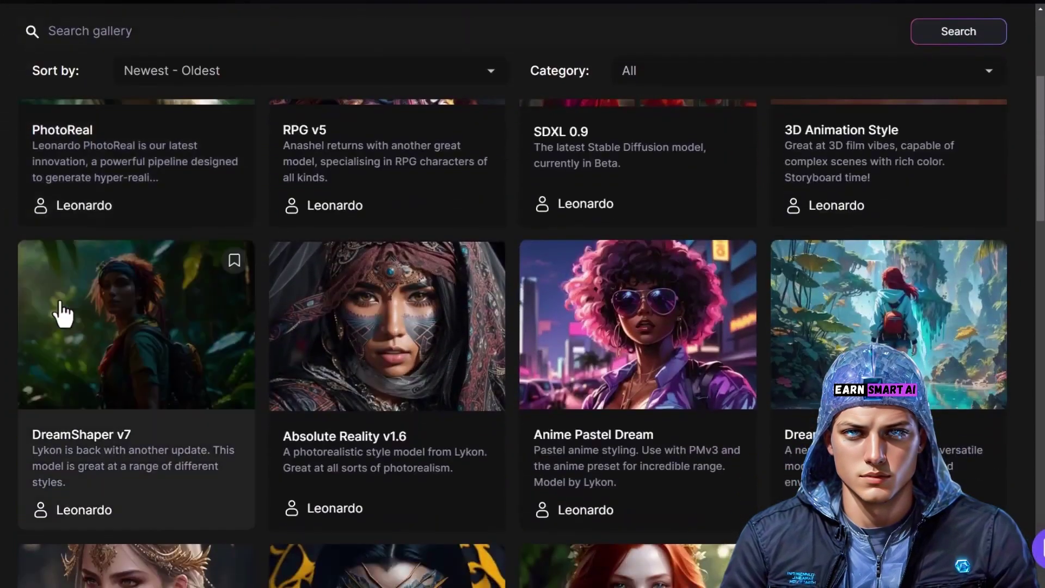
{"action": "left_click", "coordinate": [127, 336]}
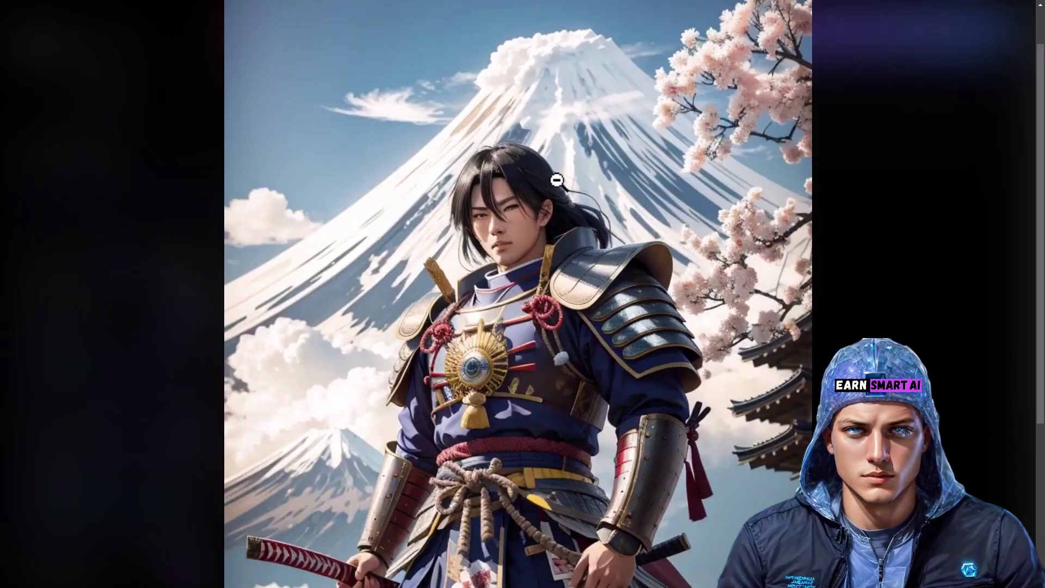
{"action": "scroll", "coordinate": [557, 180], "scroll_direction": "down", "scroll_amount": 3}
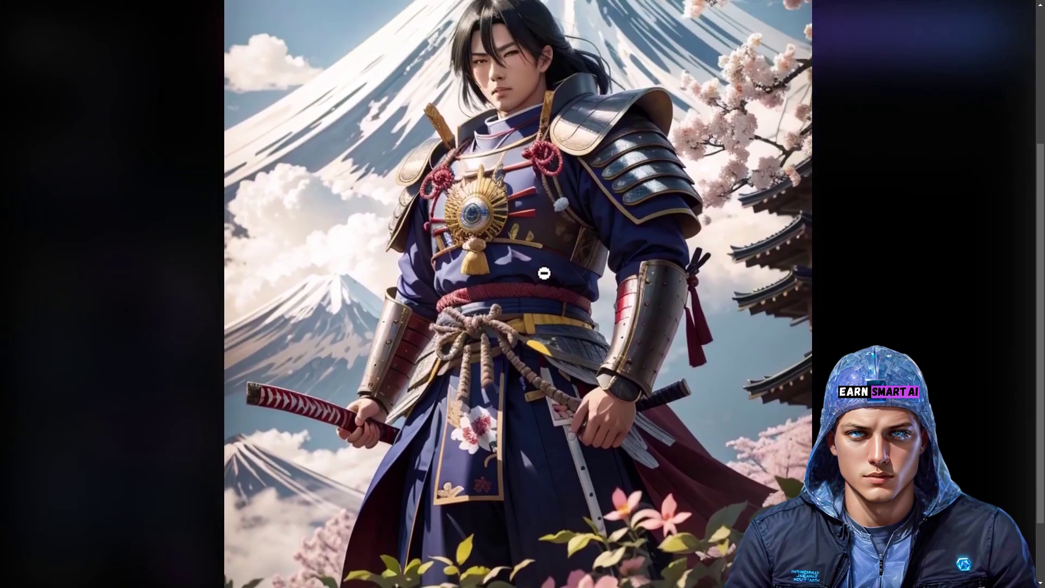
{"action": "scroll", "coordinate": [544, 273], "scroll_direction": "up", "scroll_amount": 5}
{"action": "left_click", "coordinate": [5, 297]}
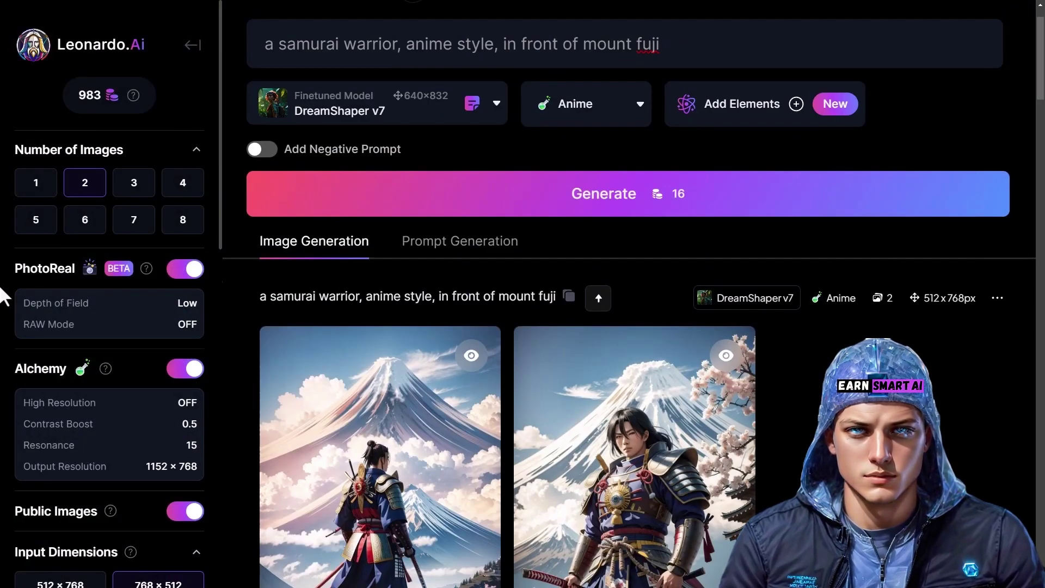
Step: Turn off PhotoReal and Alchemy, then open the second samurai image
{"action": "left_click", "coordinate": [183, 272]}
{"action": "left_click", "coordinate": [186, 312]}
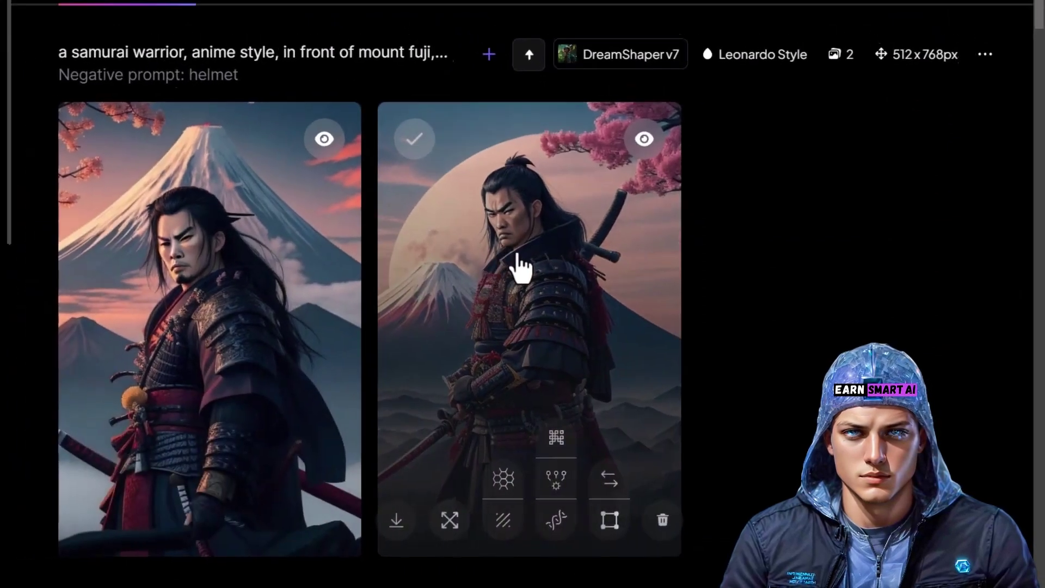
{"action": "left_click", "coordinate": [517, 264]}
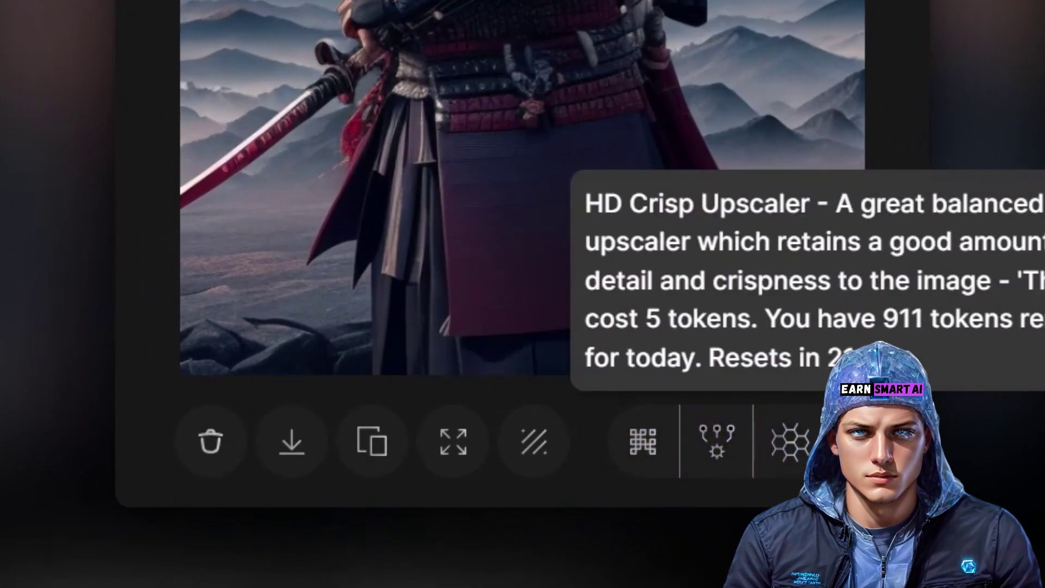
Step: Creative Upscale the second samurai image and inspect the 1792 × 2704 px result
{"action": "left_click", "coordinate": [641, 444]}
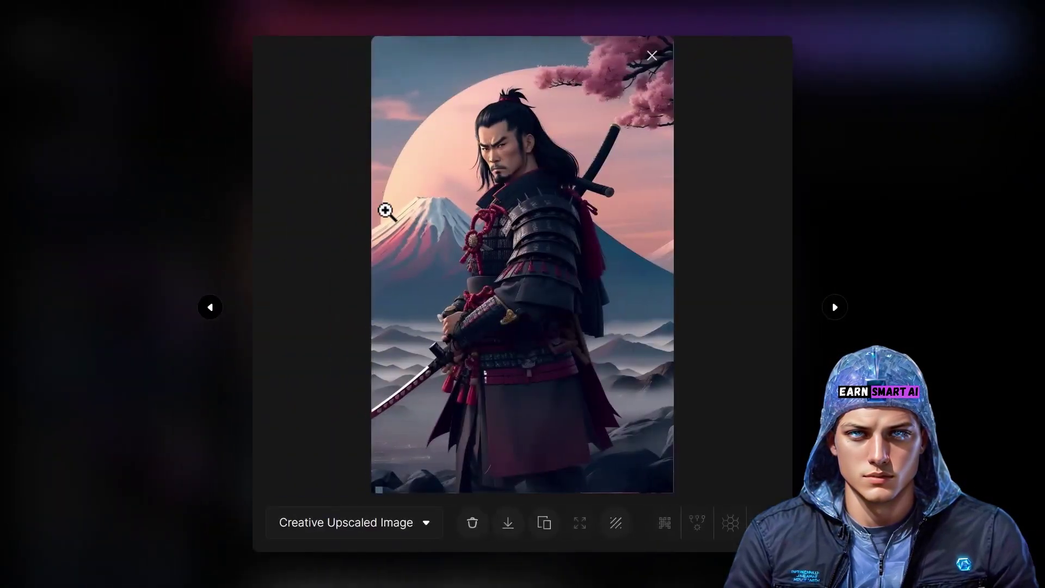
{"action": "left_click", "coordinate": [434, 282]}
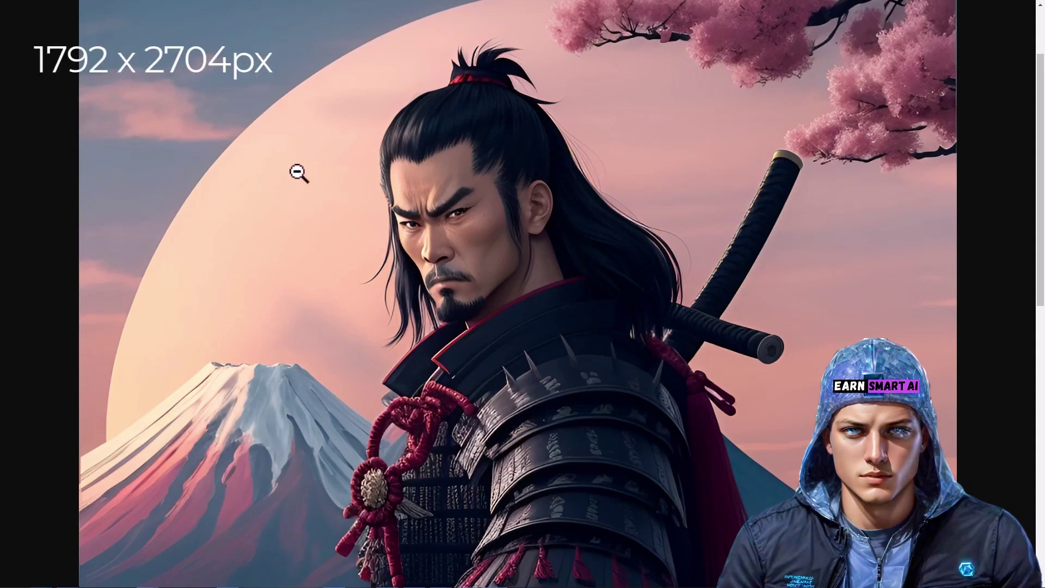
{"action": "scroll", "coordinate": [624, 141], "scroll_direction": "down", "scroll_amount": 7}
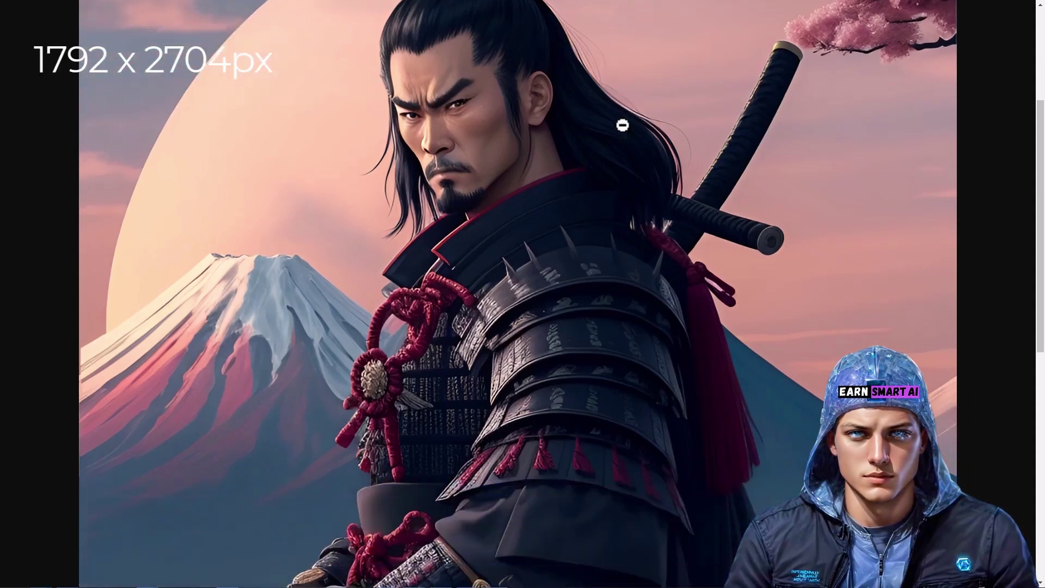
{"action": "scroll", "coordinate": [623, 124], "scroll_direction": "down", "scroll_amount": 4}
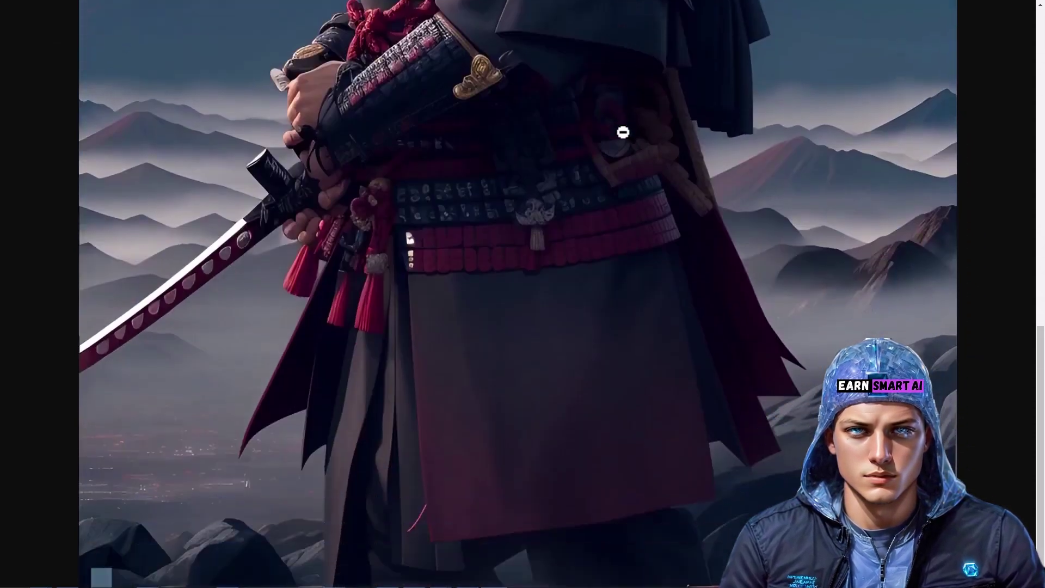
{"action": "scroll", "coordinate": [622, 131], "scroll_direction": "up", "scroll_amount": 9}
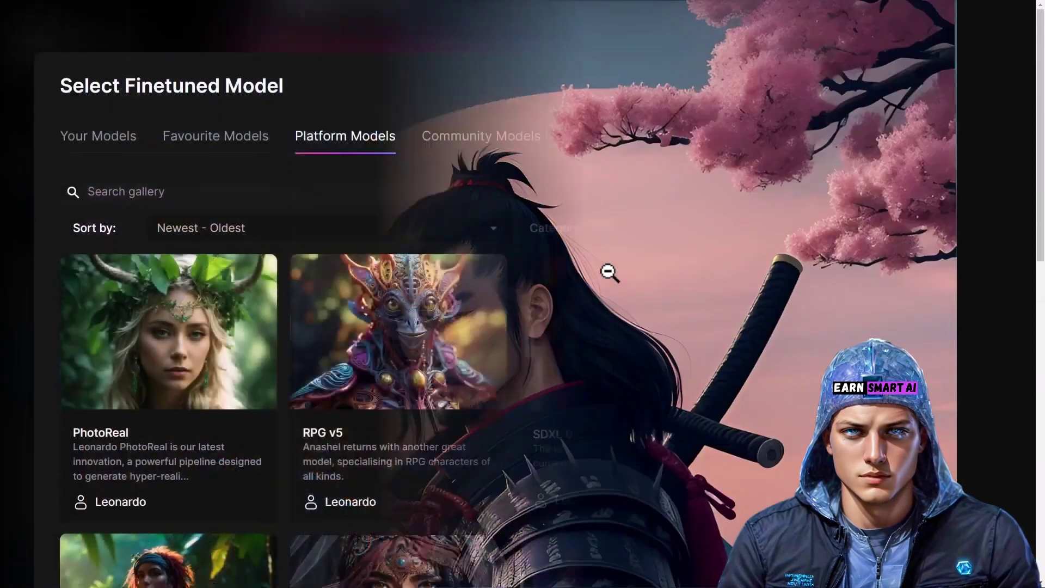
{"action": "scroll", "coordinate": [997, 142], "scroll_direction": "down", "scroll_amount": 5}
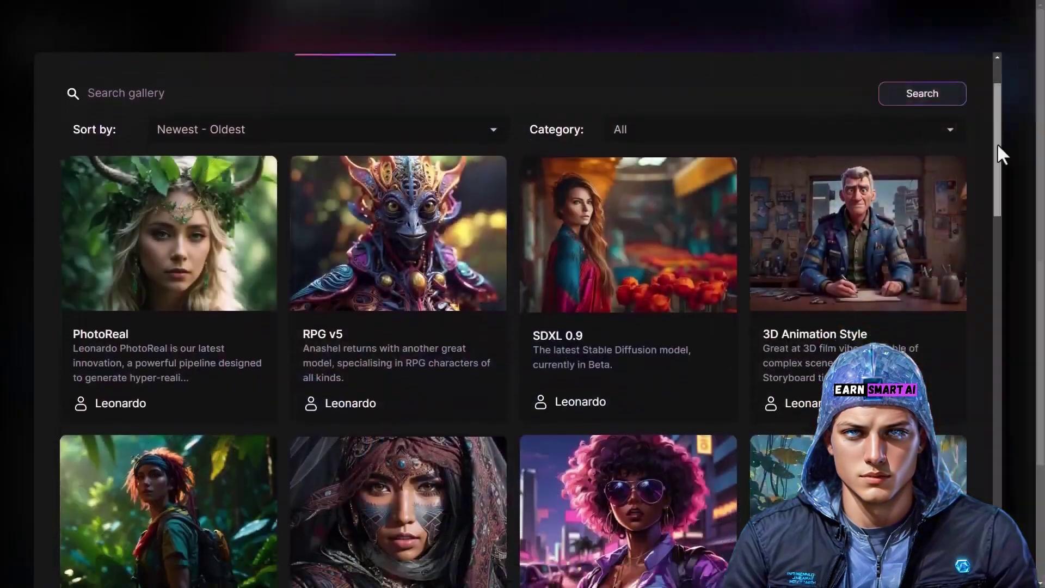
{"action": "scroll", "coordinate": [1000, 185], "scroll_direction": "down", "scroll_amount": 7}
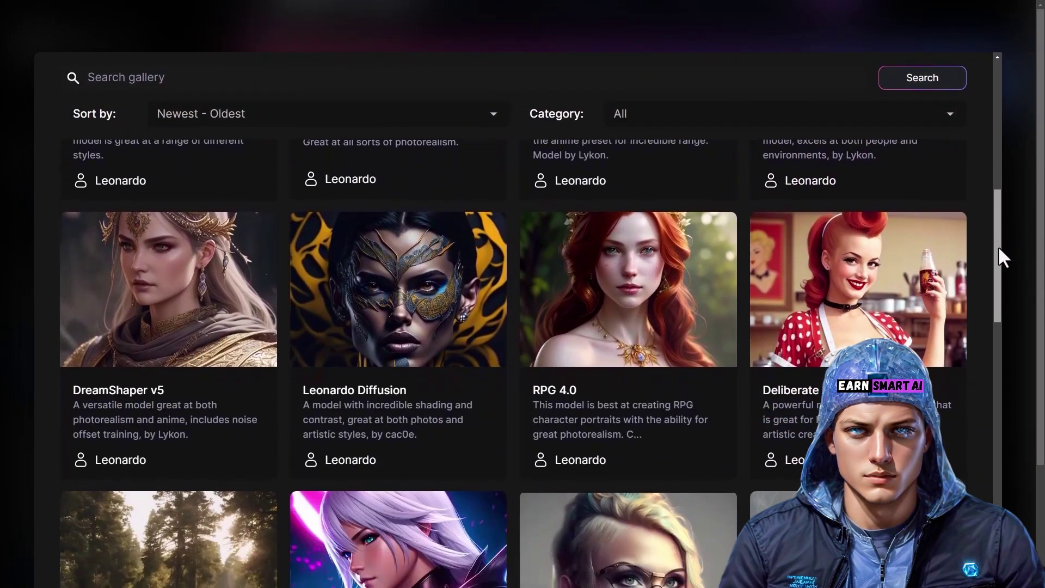
{"action": "left_click_drag", "start_coordinate": [999, 249], "coordinate": [1011, 397]}
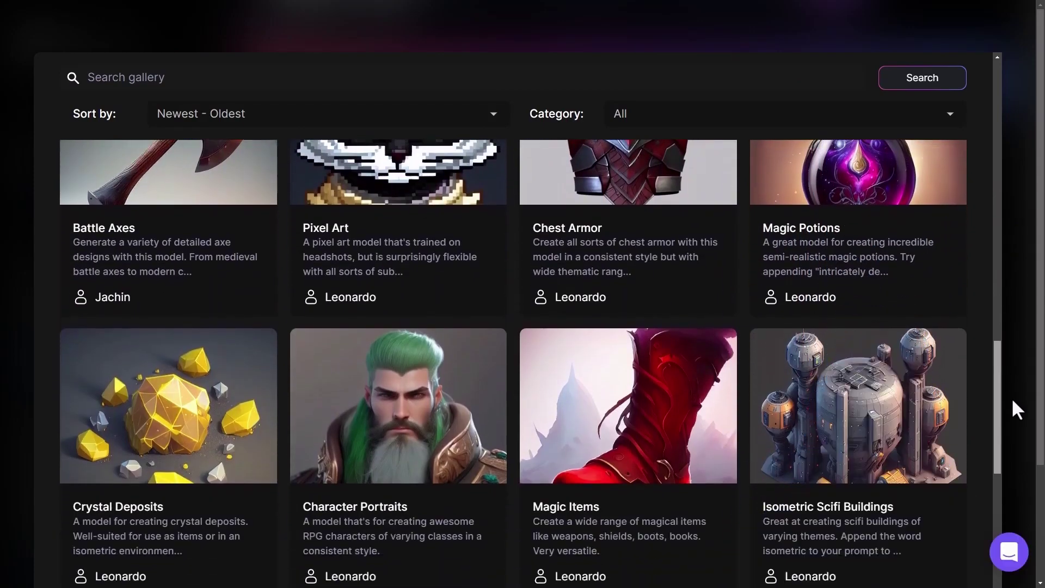